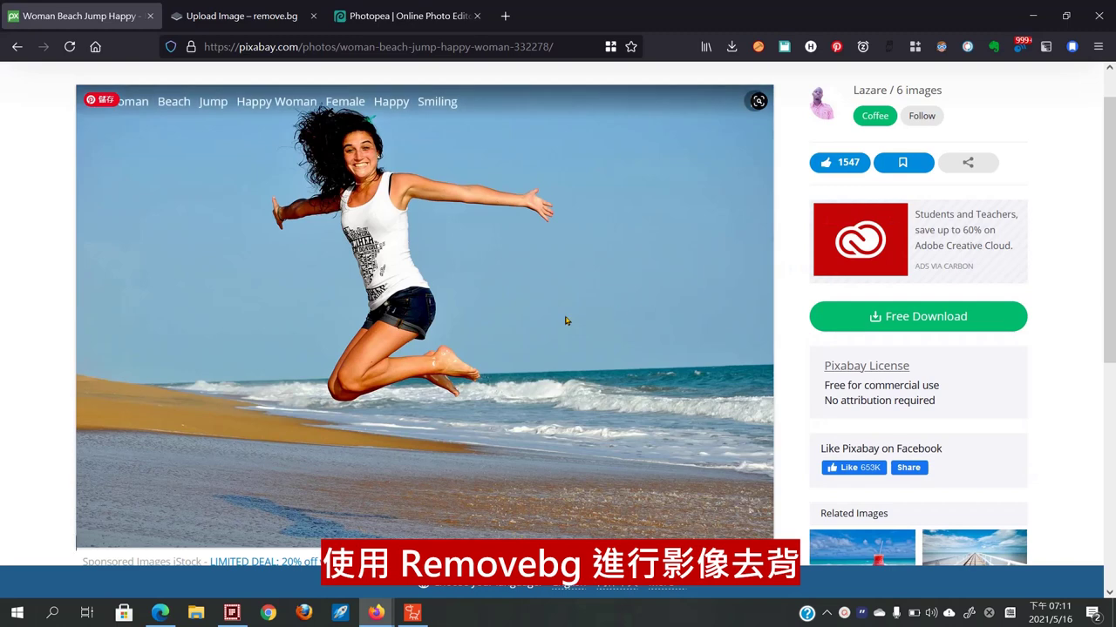
Copy the jumping woman photo from Pixabay and paste it into remove.bg to remove its background.
right_click(497, 286)
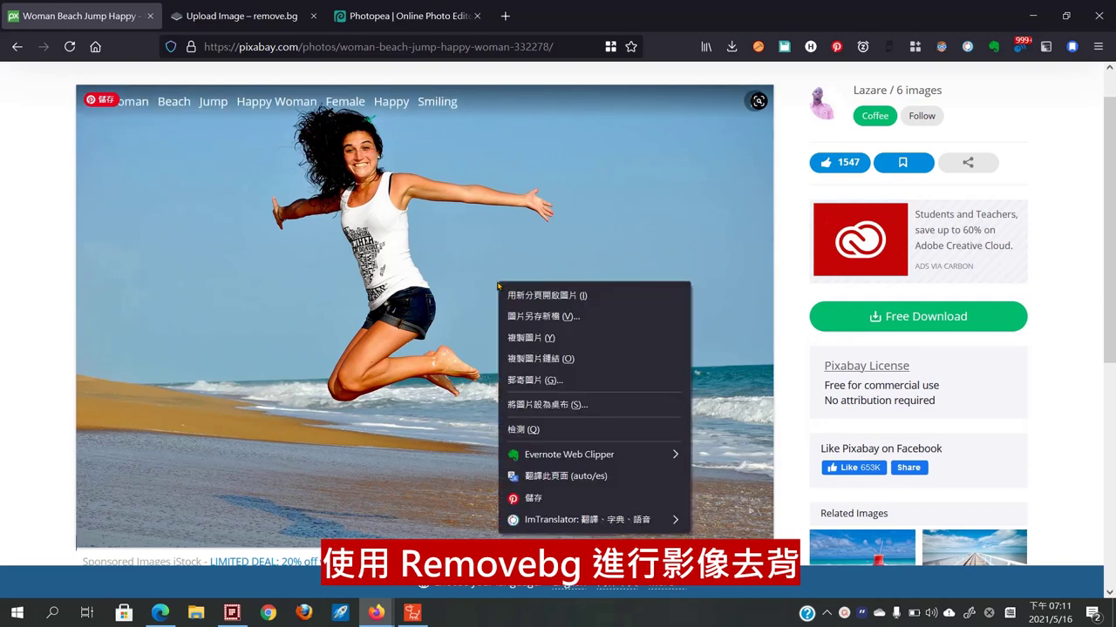
click(518, 339)
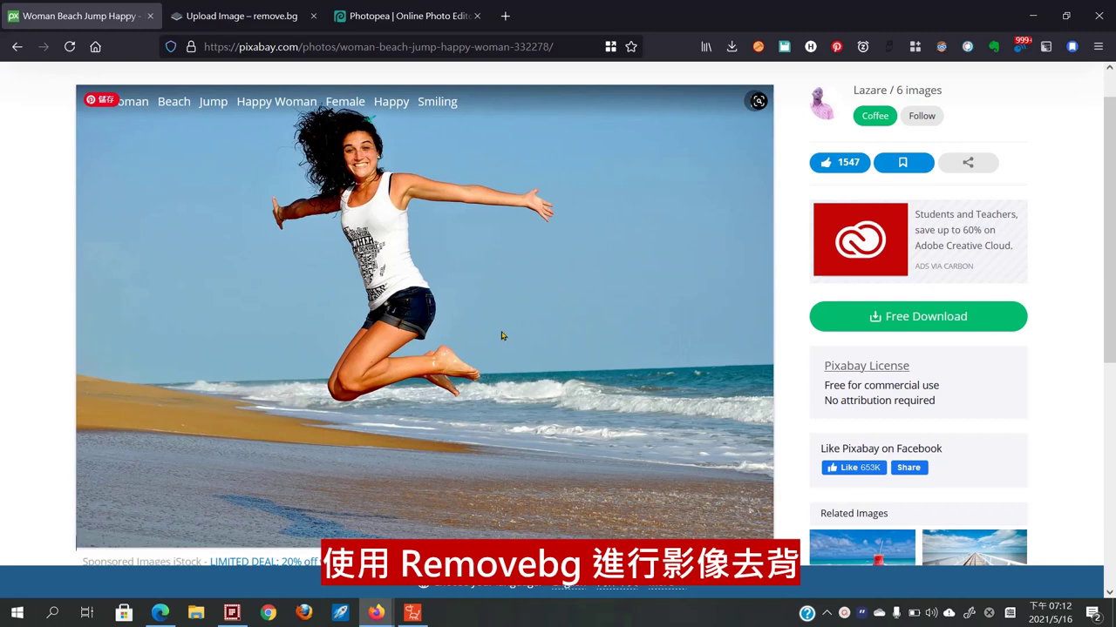
click(219, 17)
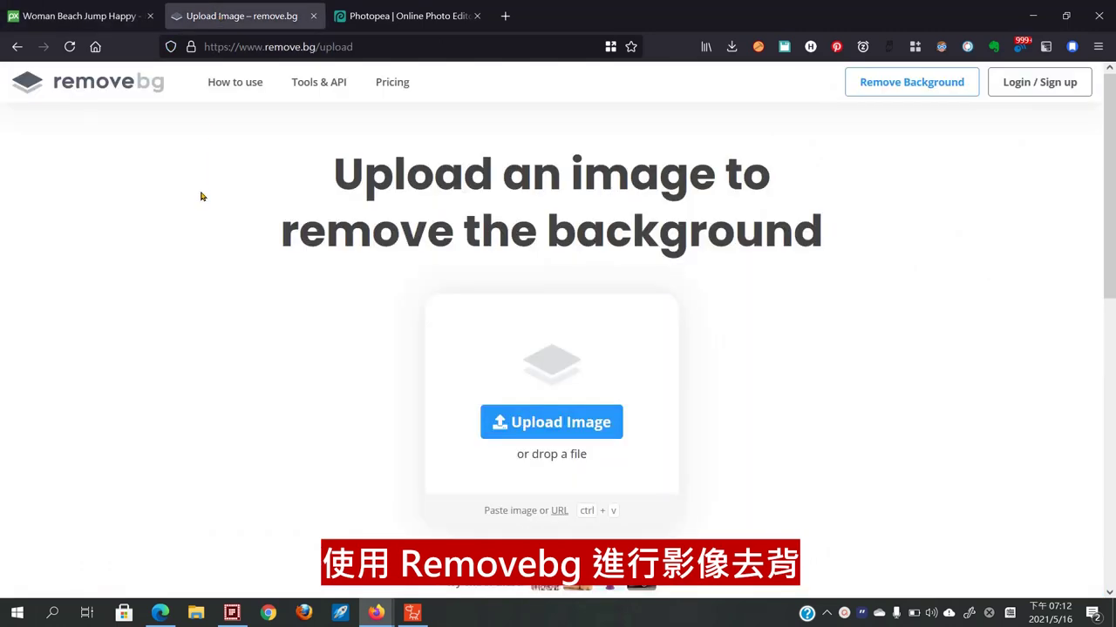
key(ctrl+v)
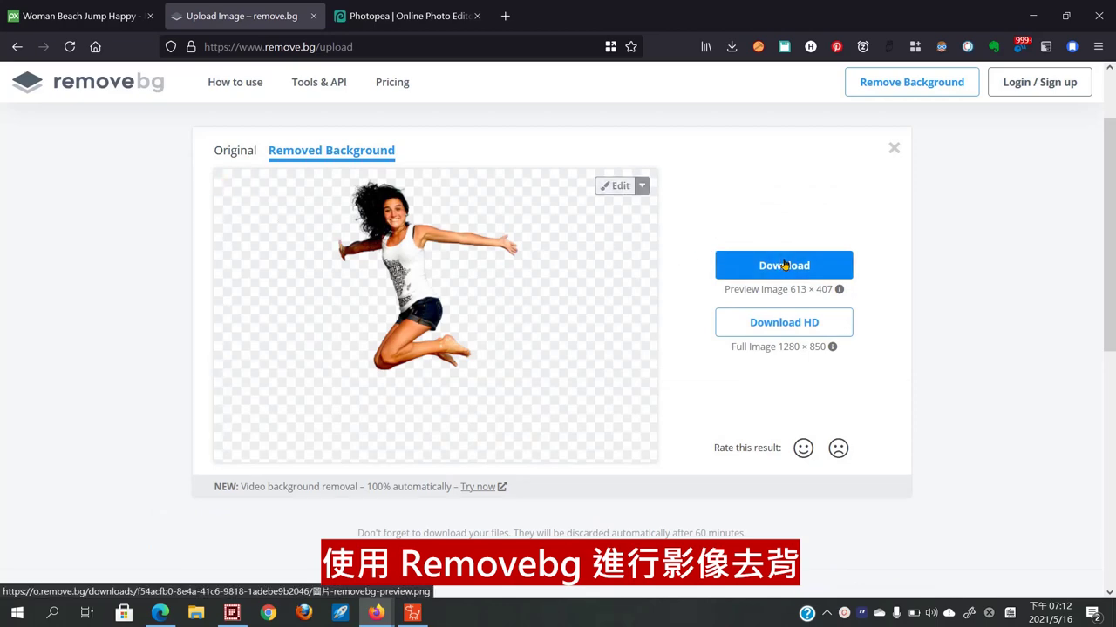
Switch to Photopea and select the jumping woman with the Object Selection tool (物件選擇).
click(426, 16)
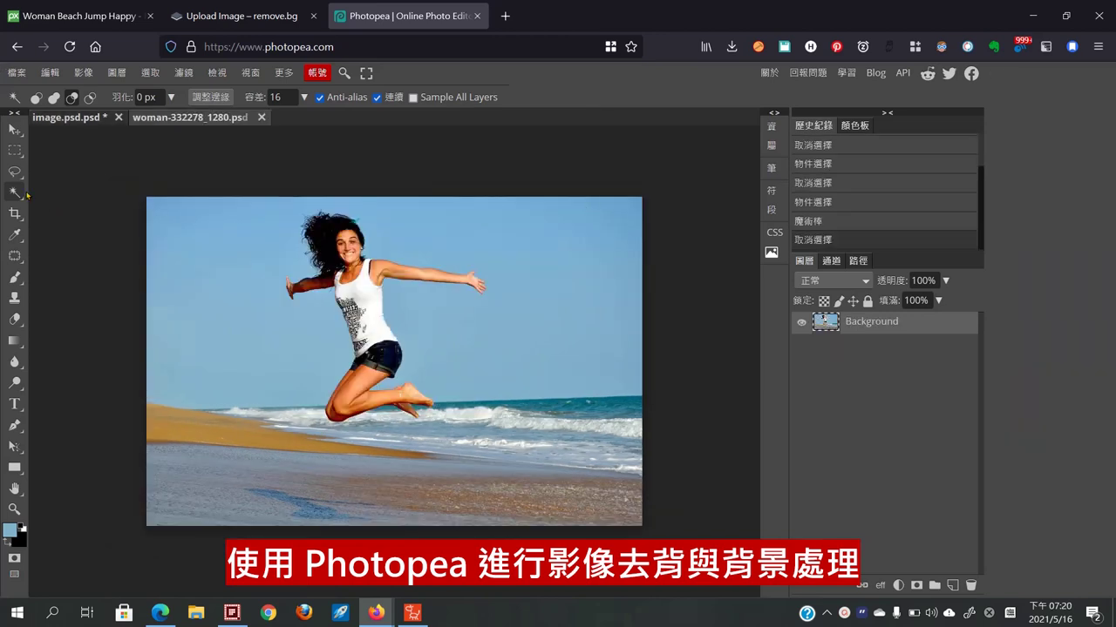
right_click(14, 193)
click(62, 238)
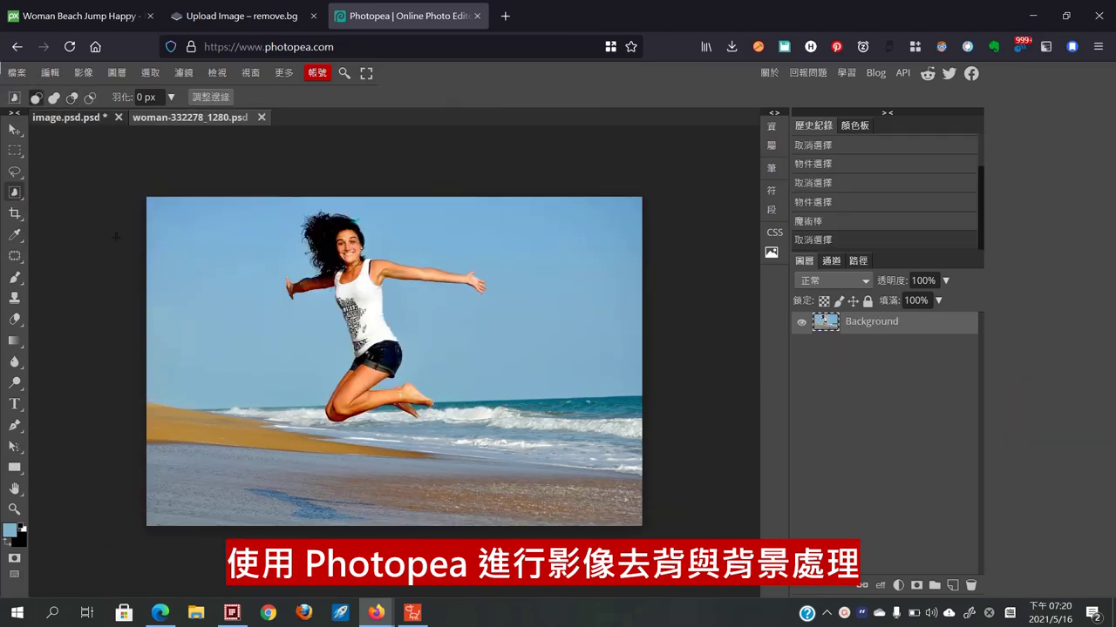
drag(267, 205, 493, 425)
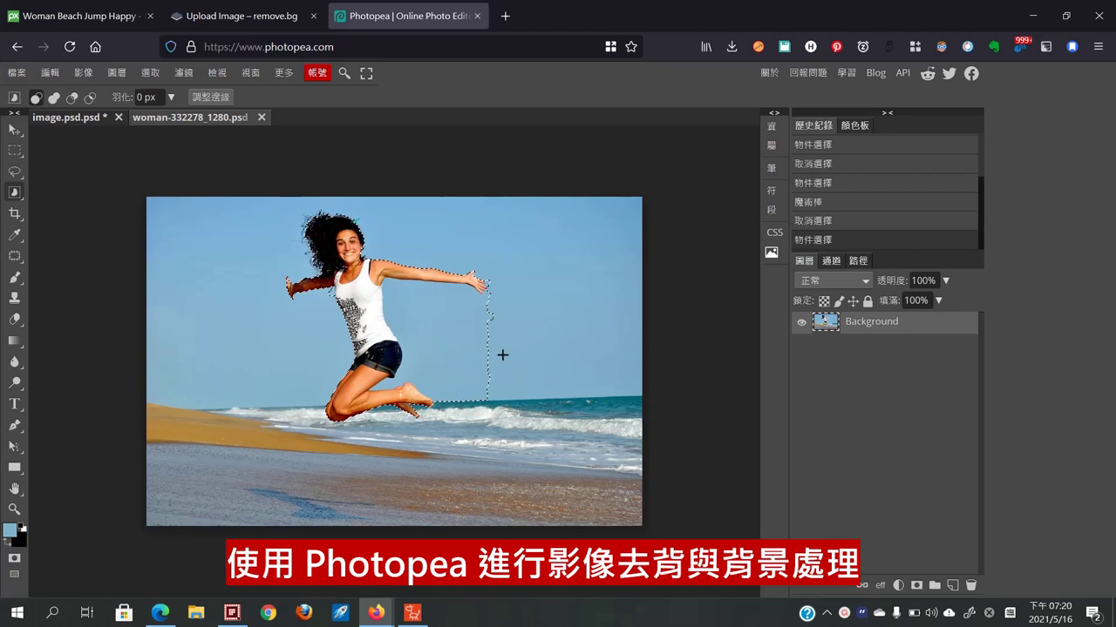
Subtract the leftover sky and horizon fragments beside the woman from the selection using the Magic Wand and Rectangle Select tools.
right_click(18, 197)
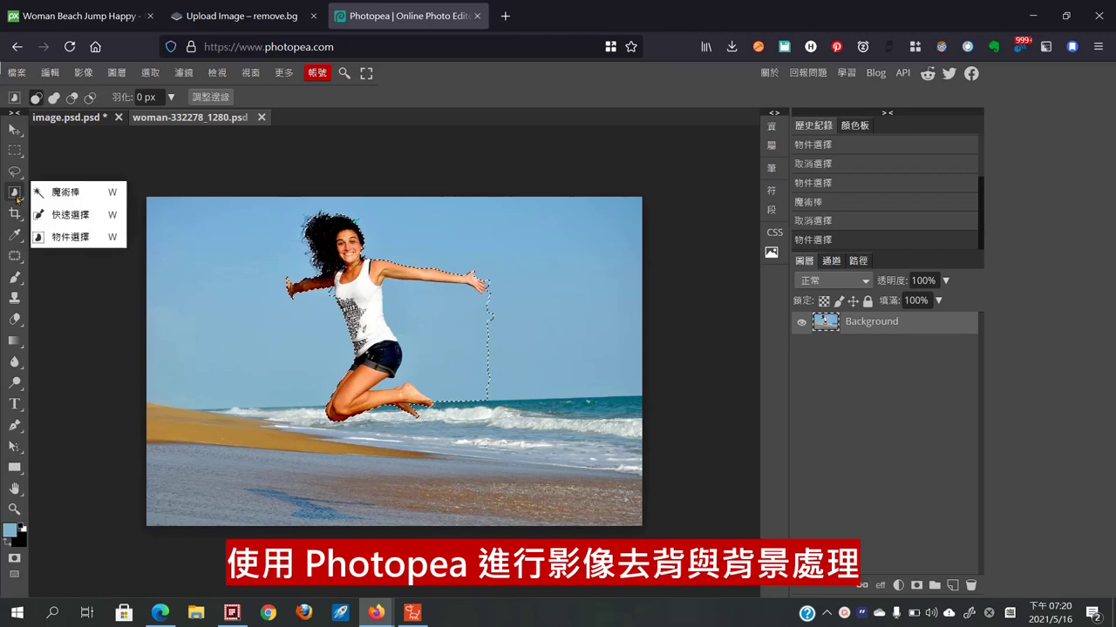
click(61, 192)
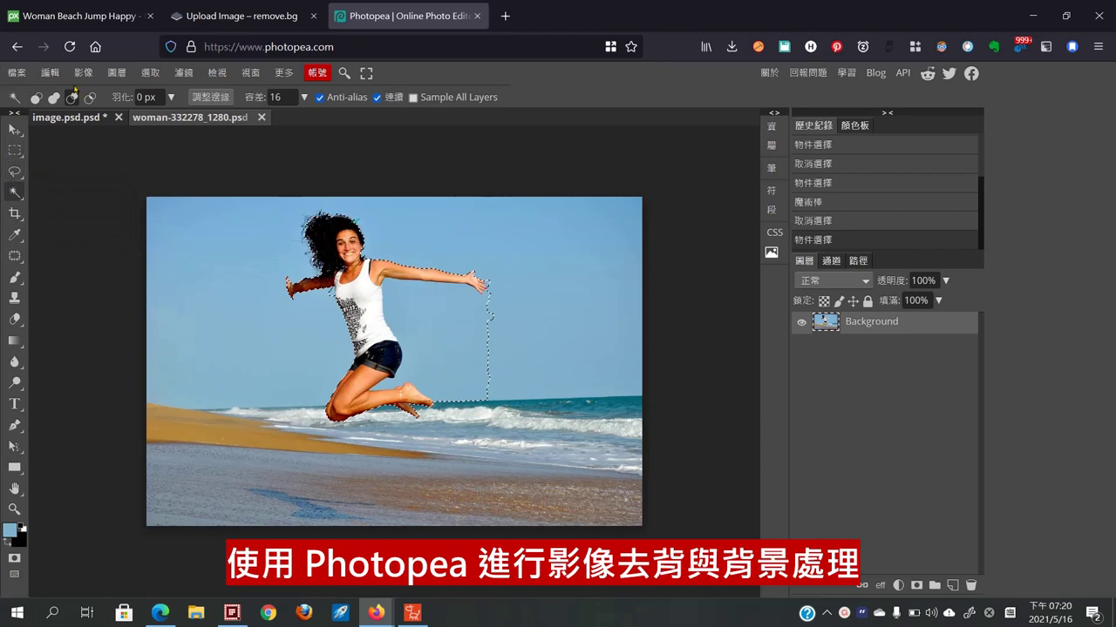
click(433, 322)
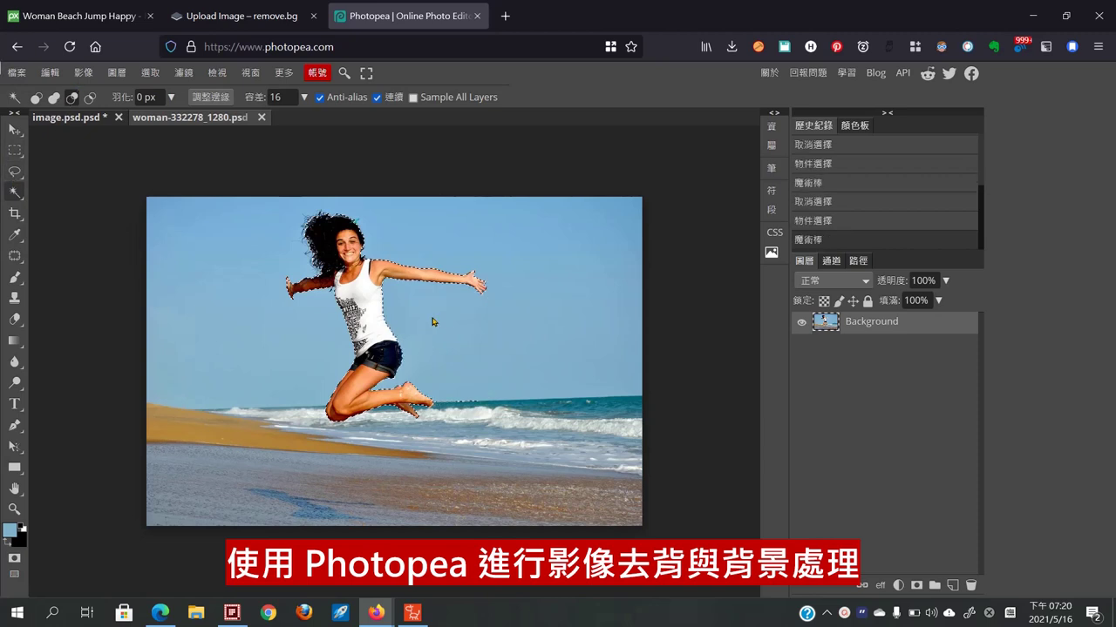
click(462, 405)
scroll(480, 418, up, 4)
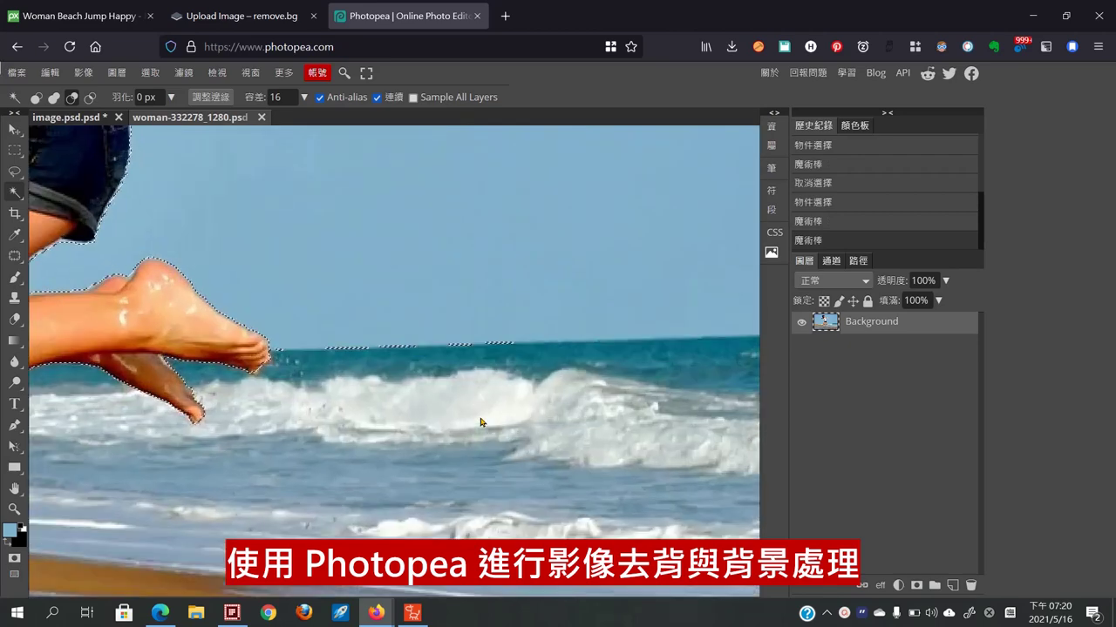
click(464, 346)
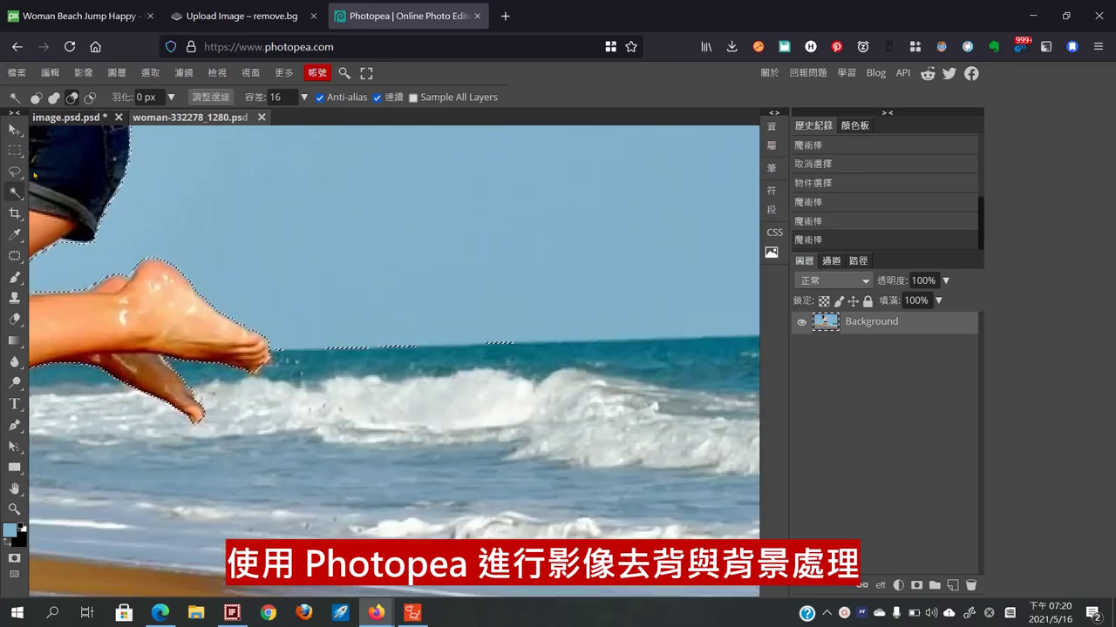
click(15, 152)
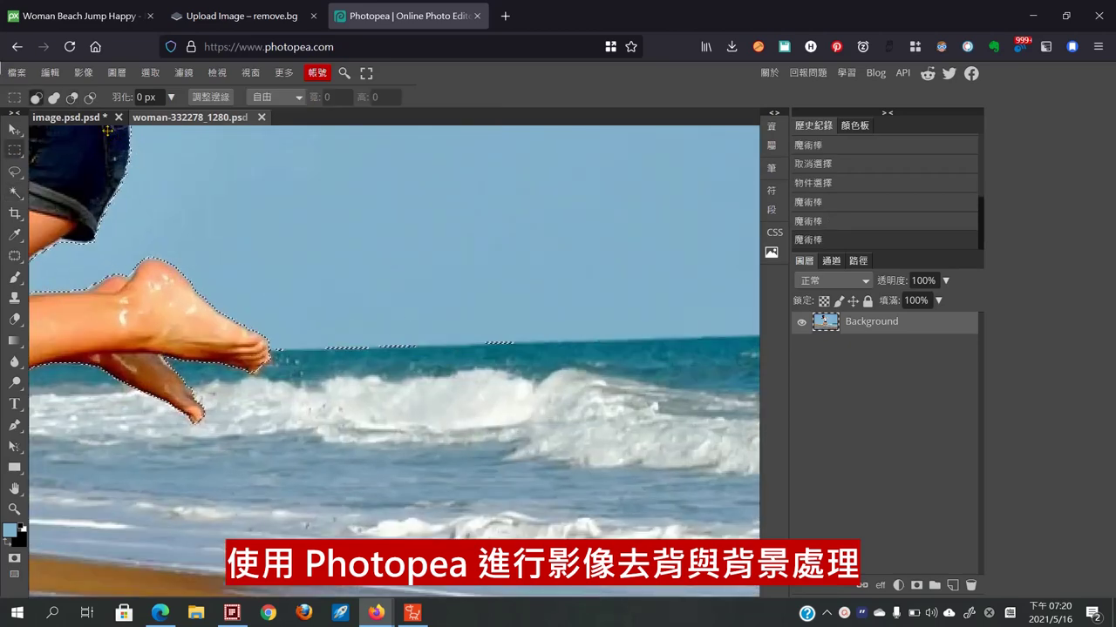
drag(300, 315, 281, 349)
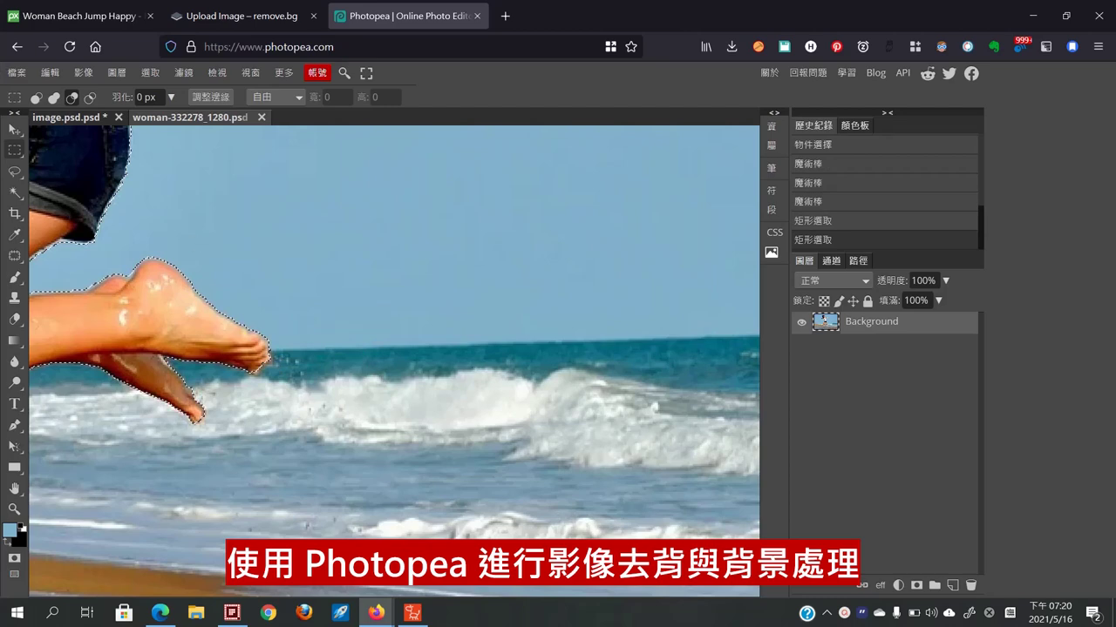
Copy the selected woman and paste her onto a new layer.
scroll(234, 221, down, 2)
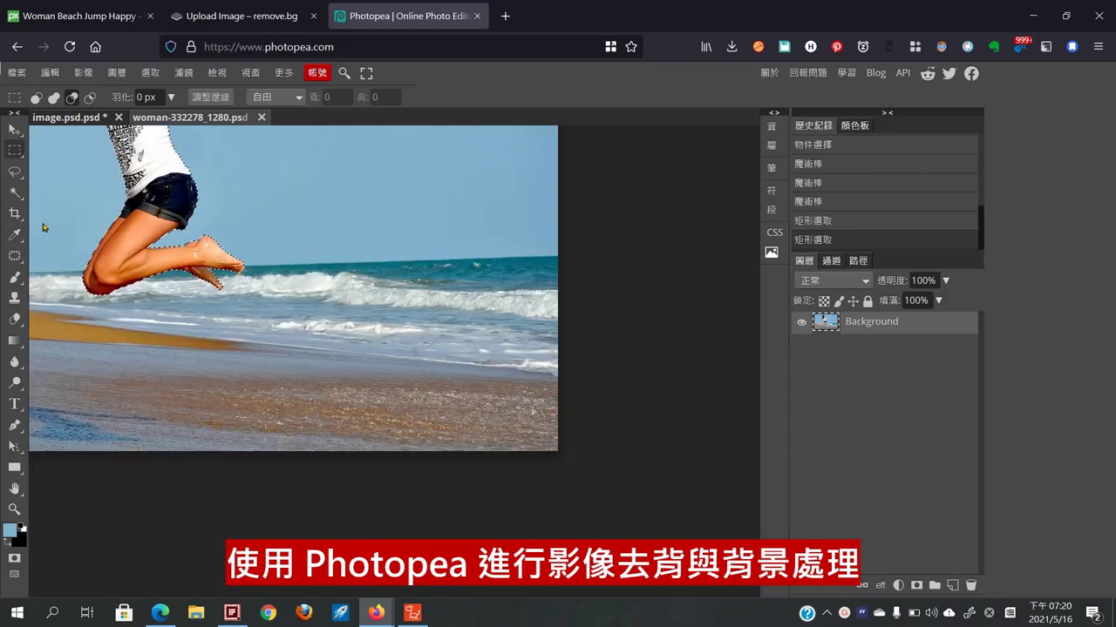
drag(232, 317, 477, 465)
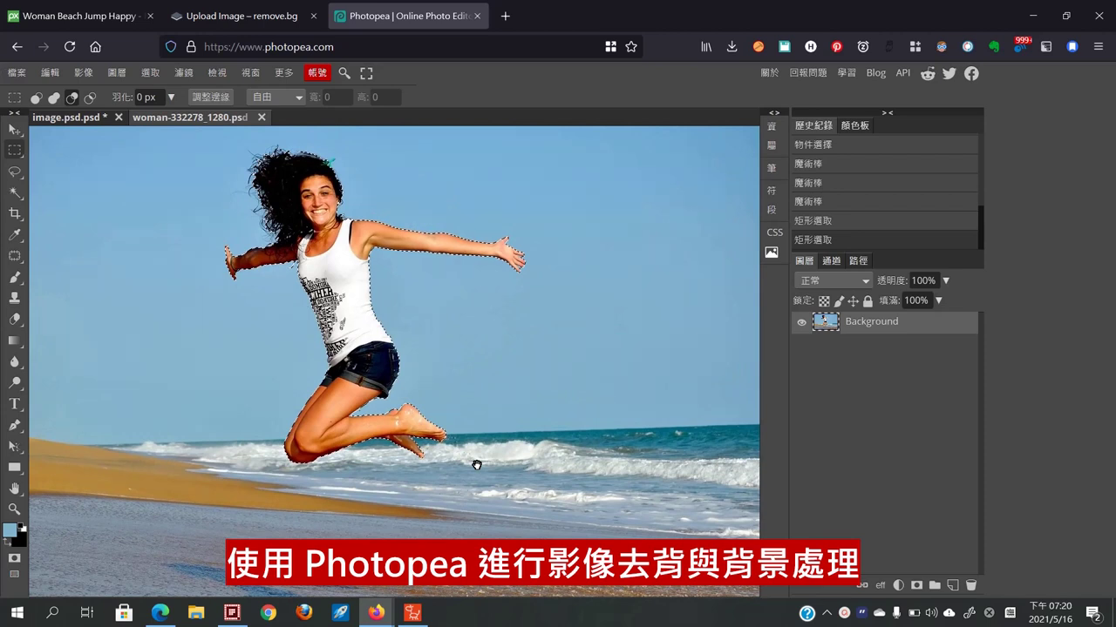
click(51, 73)
click(102, 215)
click(49, 73)
click(85, 259)
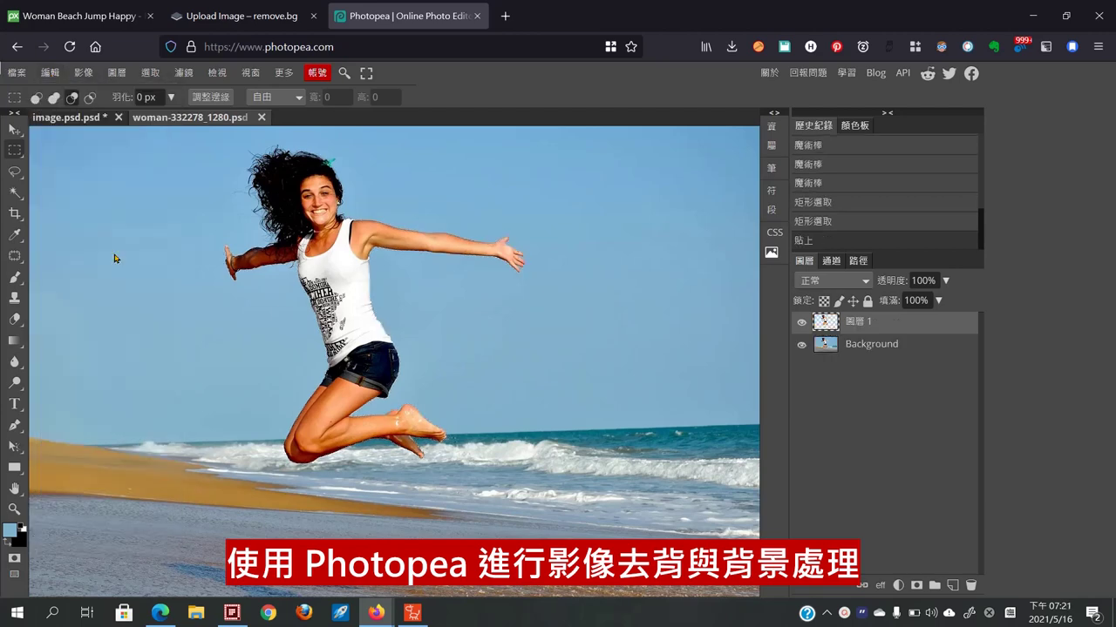
Hide the cut-out layer 圖層 1 and load its pixels as a selection.
click(824, 346)
click(802, 323)
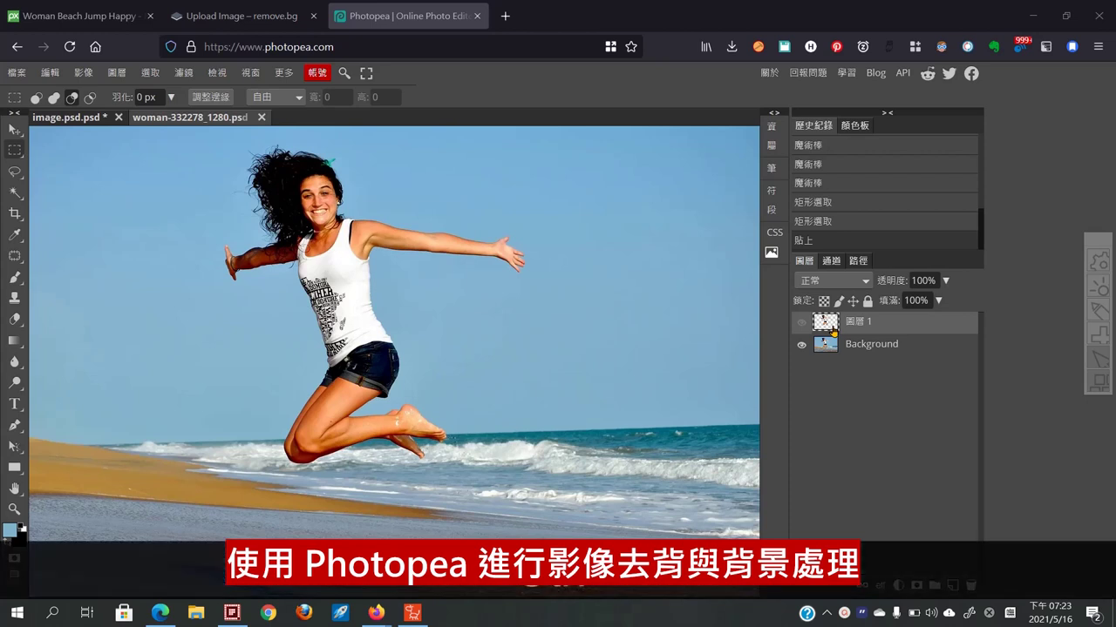
ctrl+click(834, 332)
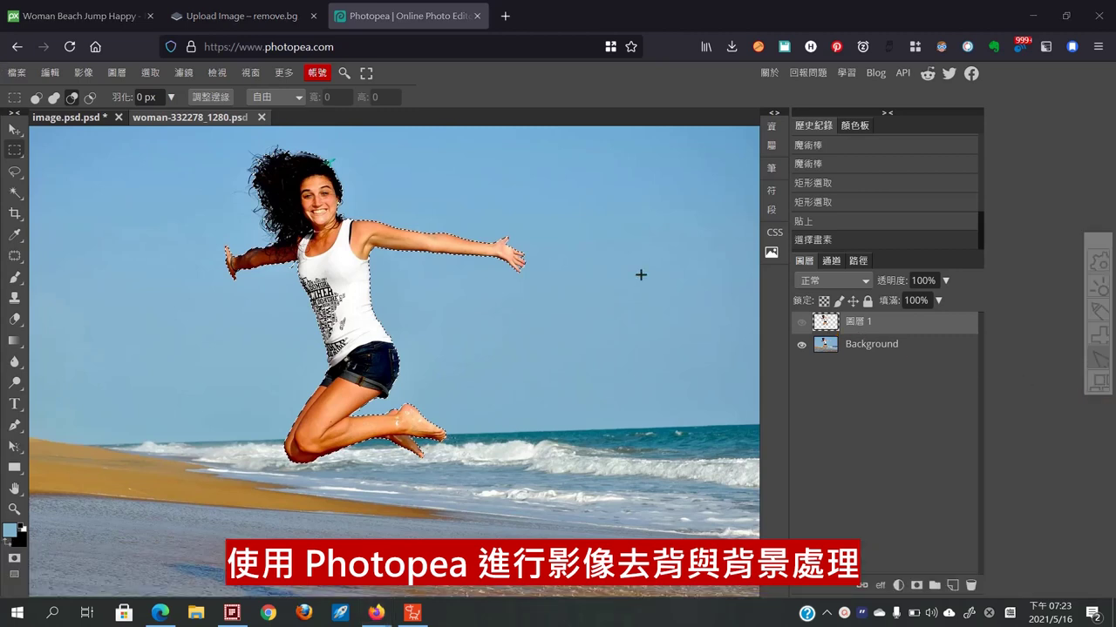
Expand the selection outward around the woman's outline.
click(150, 72)
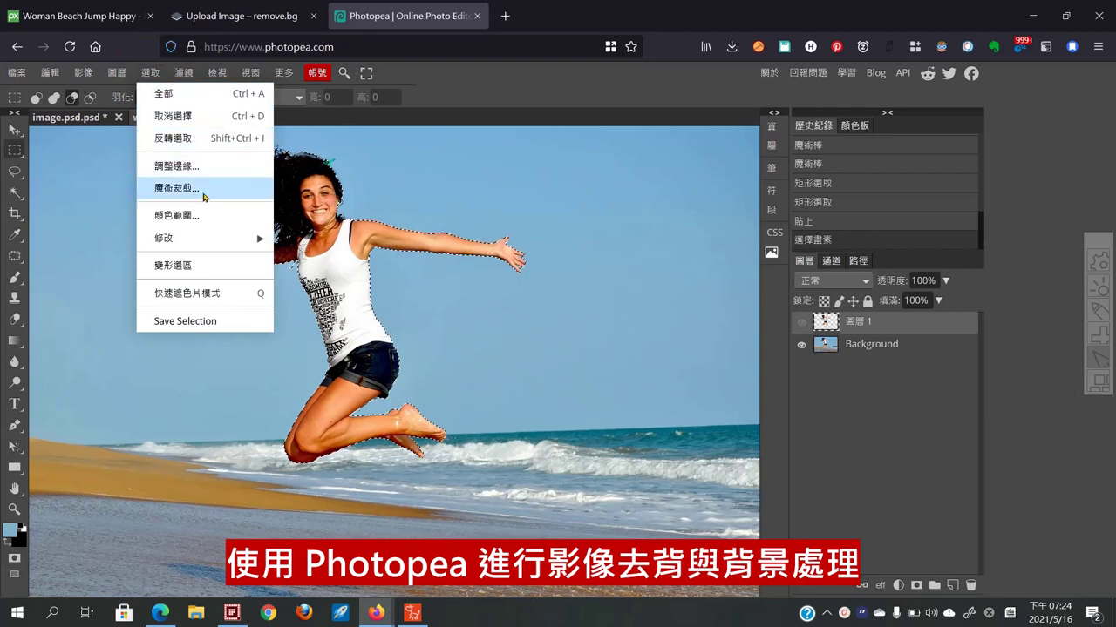
mouse_move(242, 242)
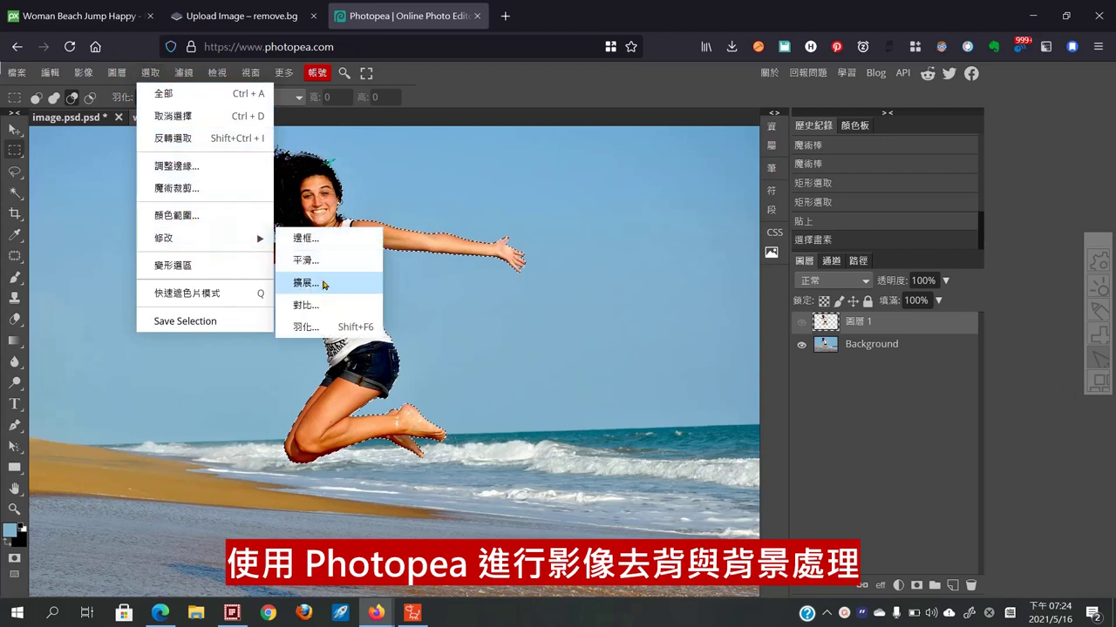
click(325, 284)
click(229, 257)
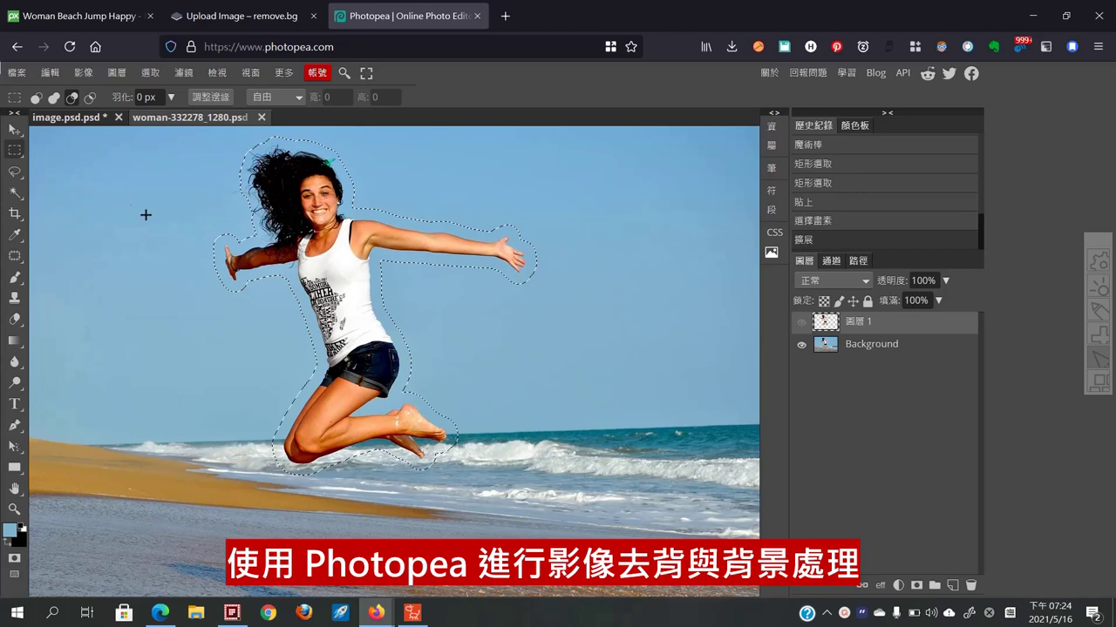
Fill the selected area on the Background layer with content-aware fill (內容意識) at 100% opacity, and deselect it.
click(856, 348)
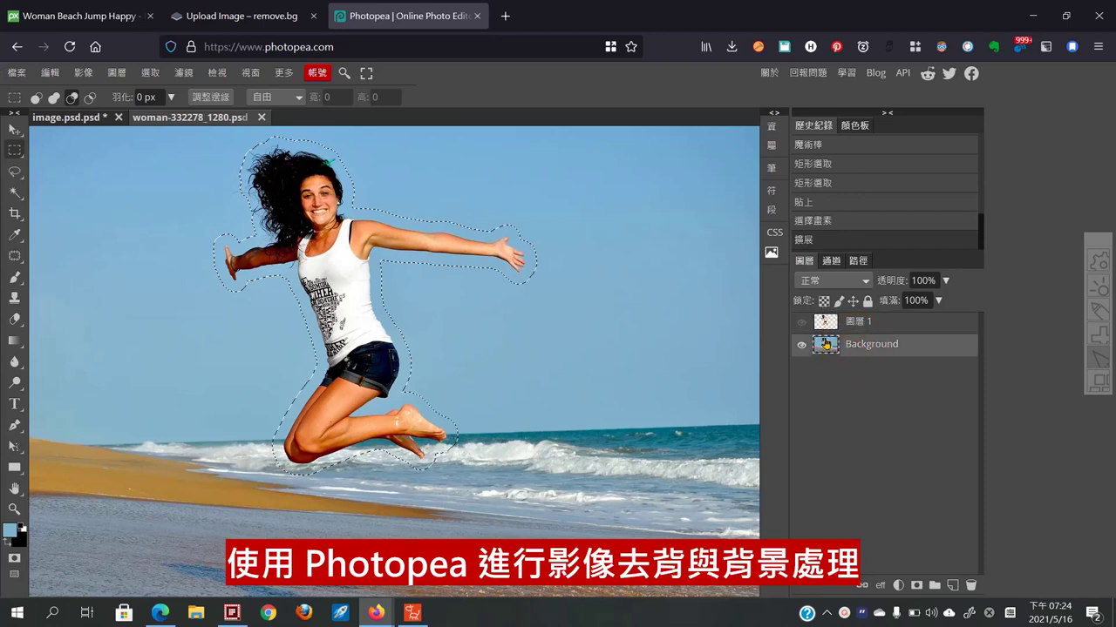
click(49, 72)
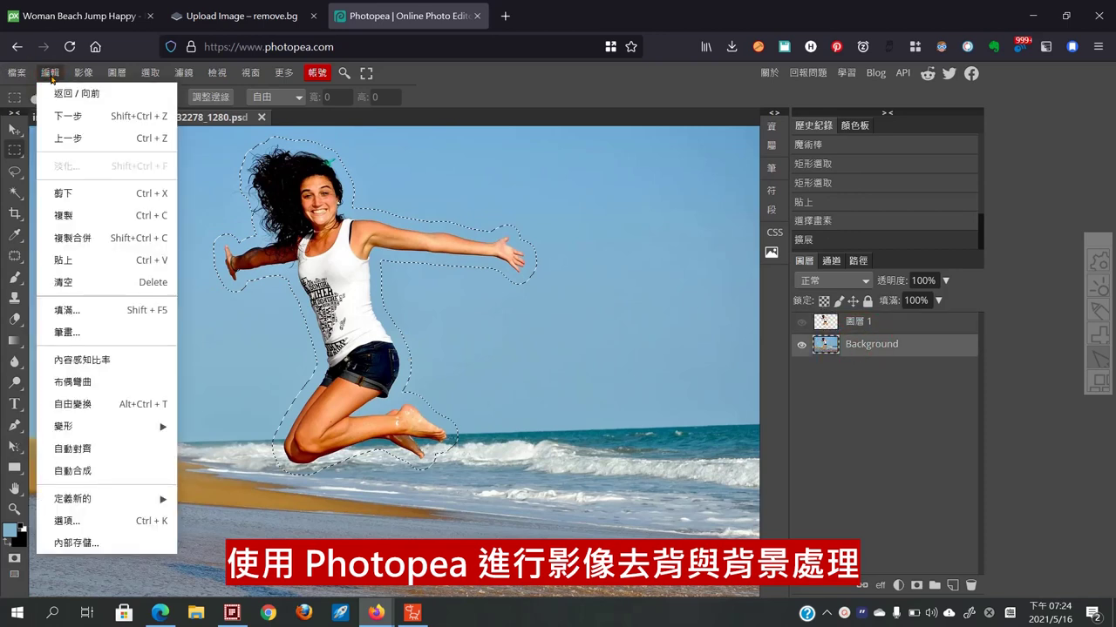
click(103, 309)
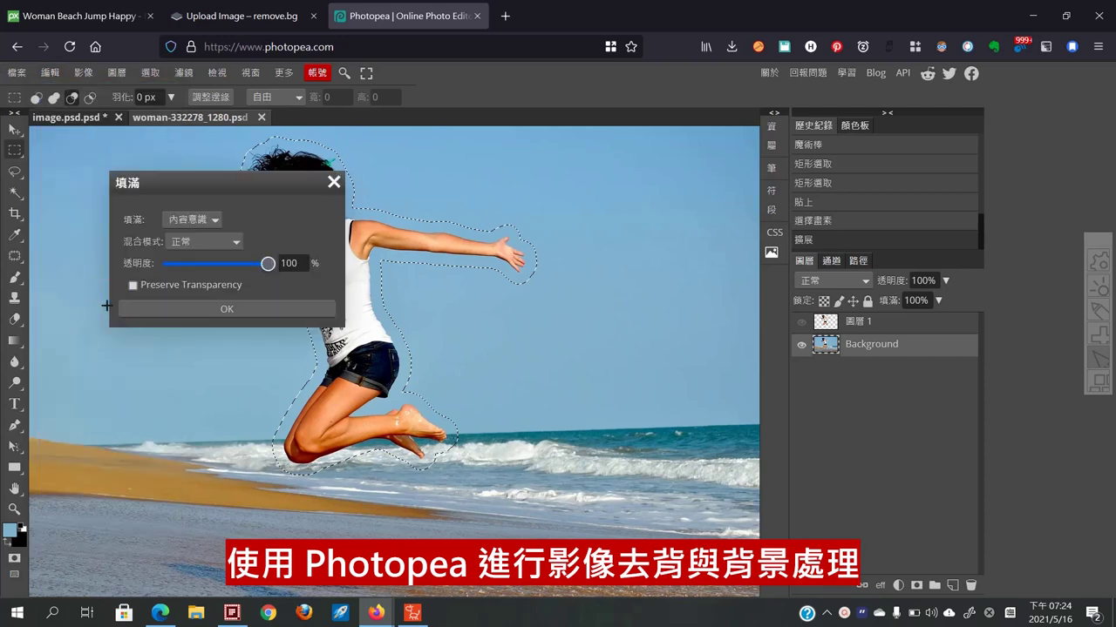
click(257, 312)
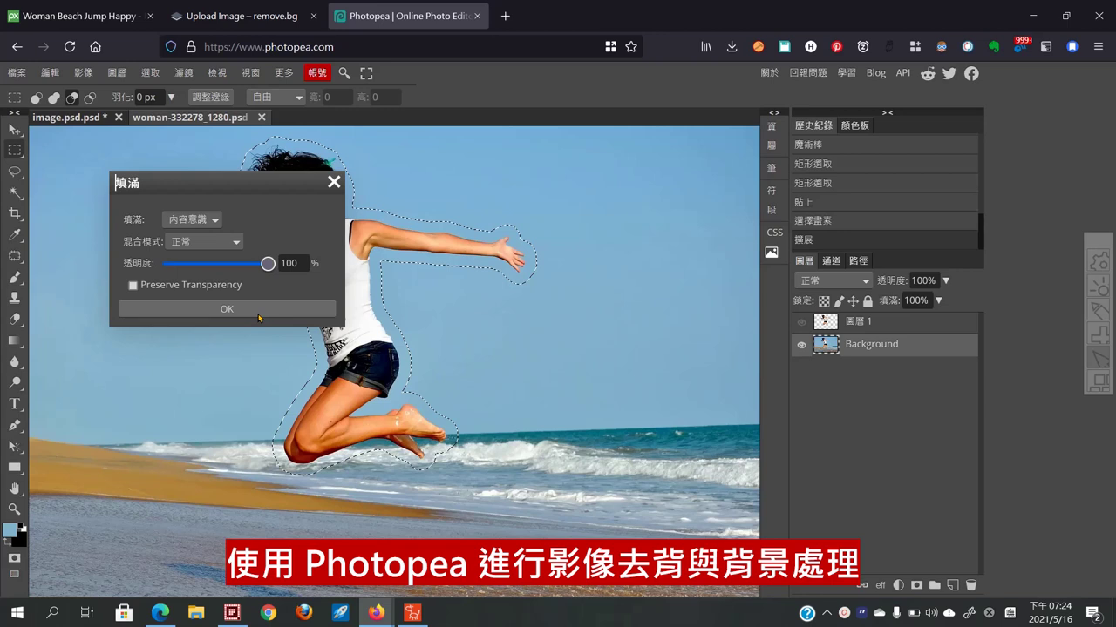
click(258, 314)
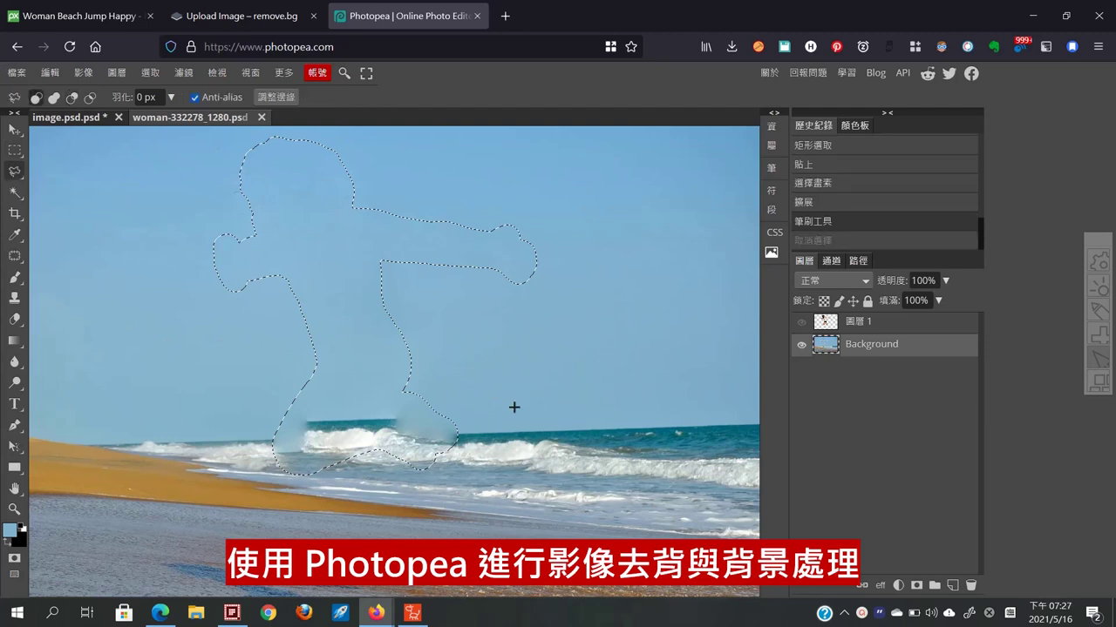
click(514, 407)
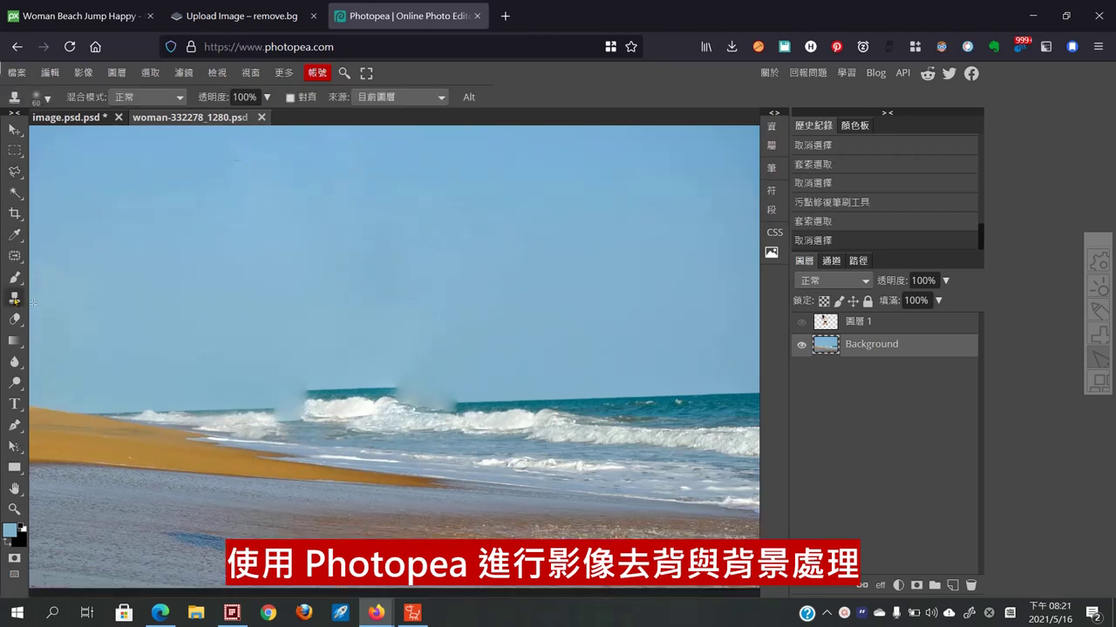
Clone clean sky over the leftover sea and smudges along the horizon on the Background layer with the Clone Stamp tool.
click(48, 99)
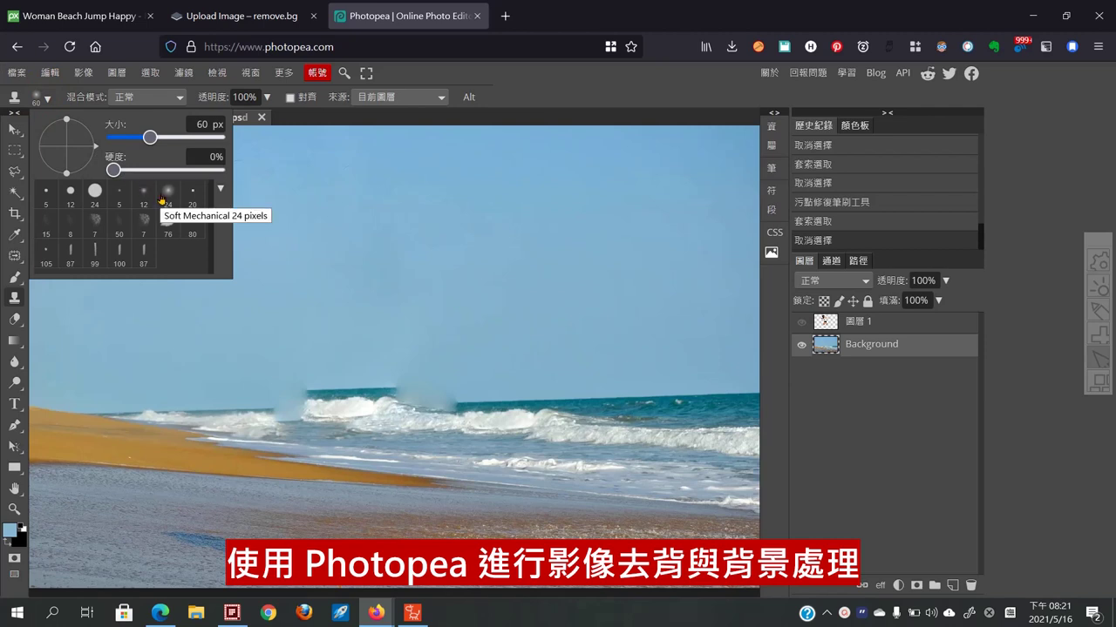
click(509, 97)
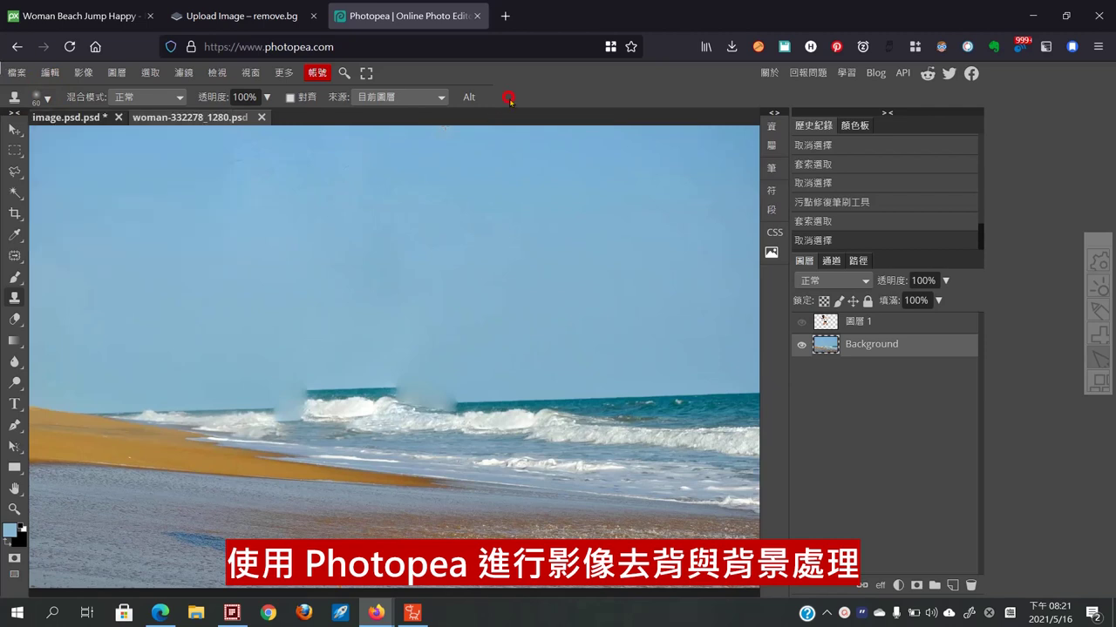
alt+click(251, 335)
drag(251, 397, 474, 386)
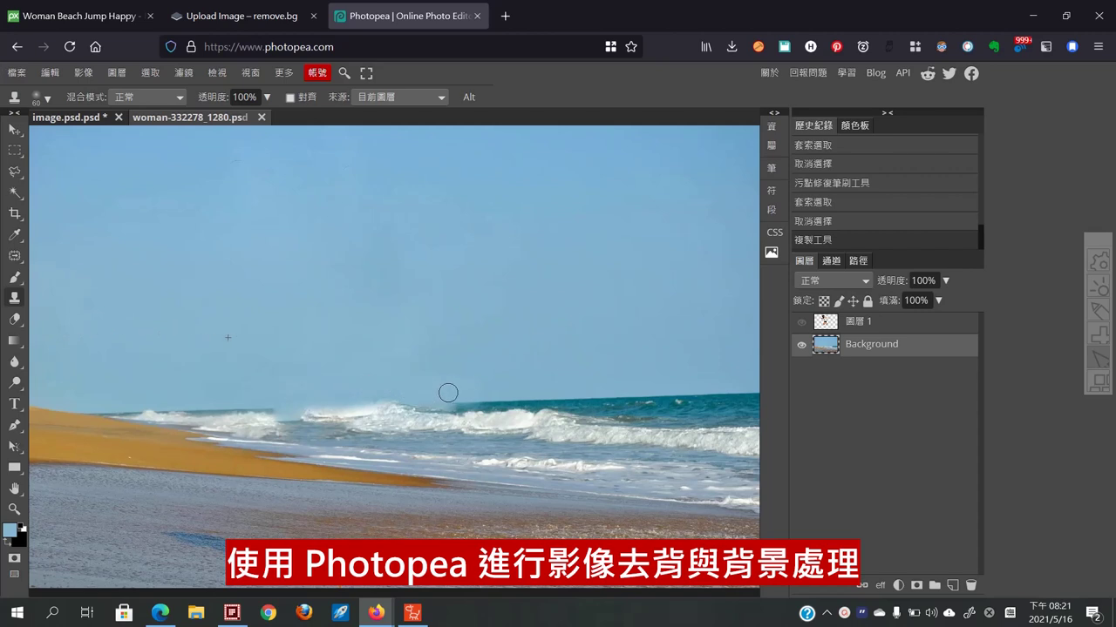
drag(448, 393, 501, 389)
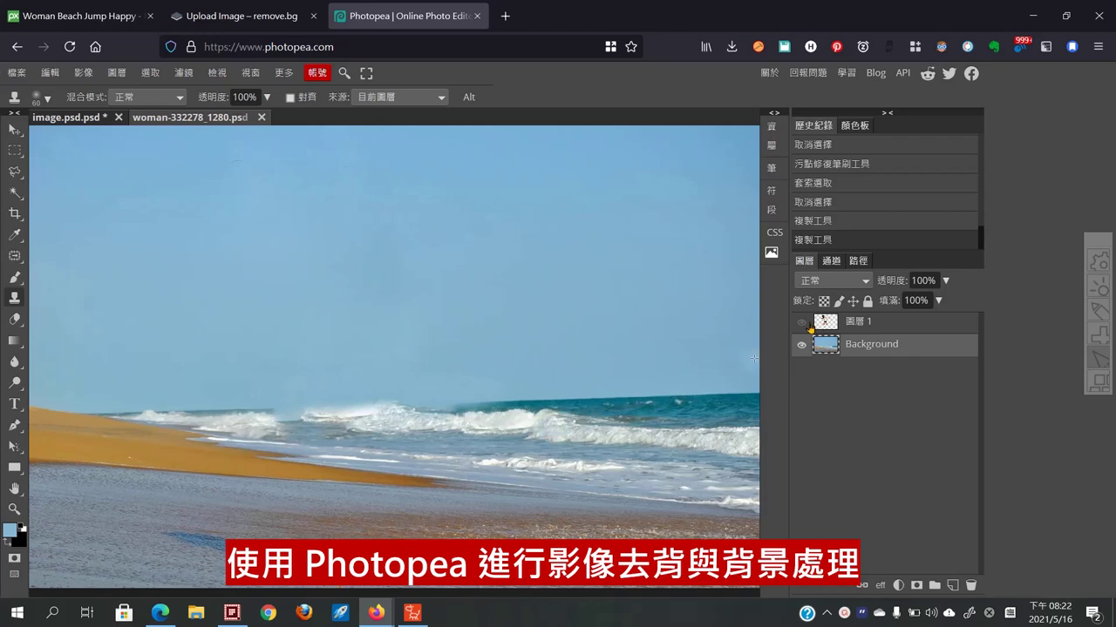
Show only the cut-out layer 圖層 1 and open the export formats to reach PNG.
click(802, 322)
click(802, 345)
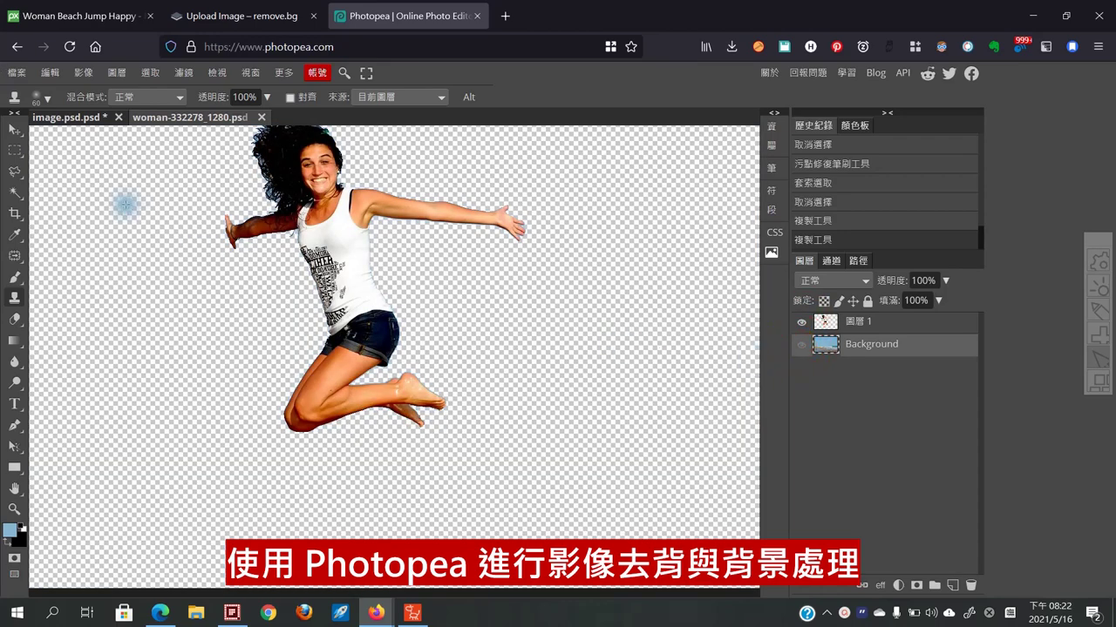
click(17, 72)
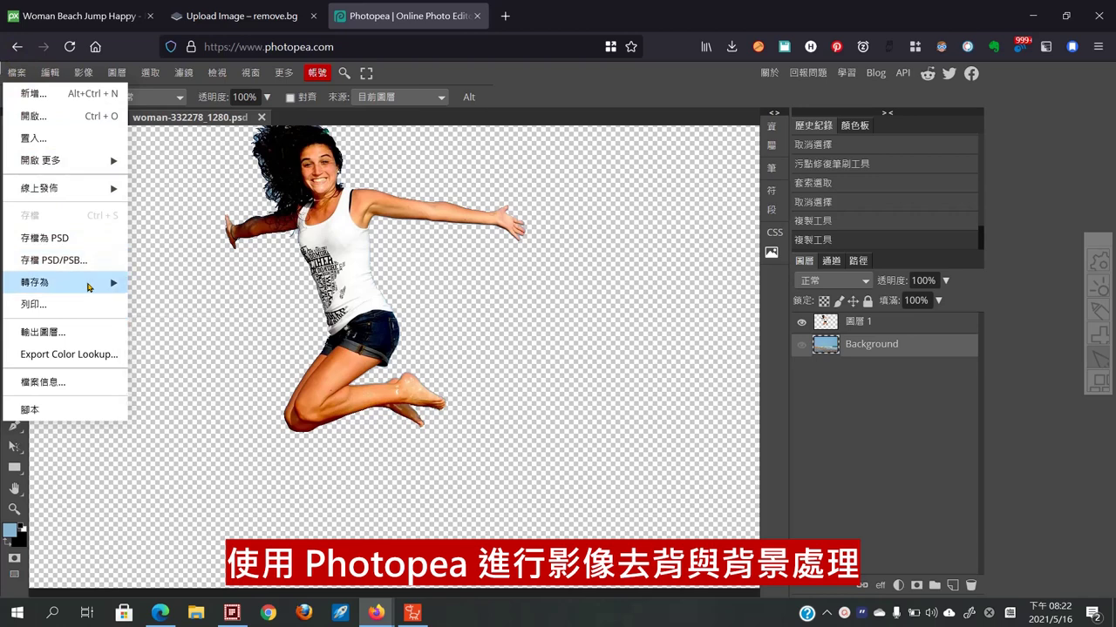
mouse_move(66, 283)
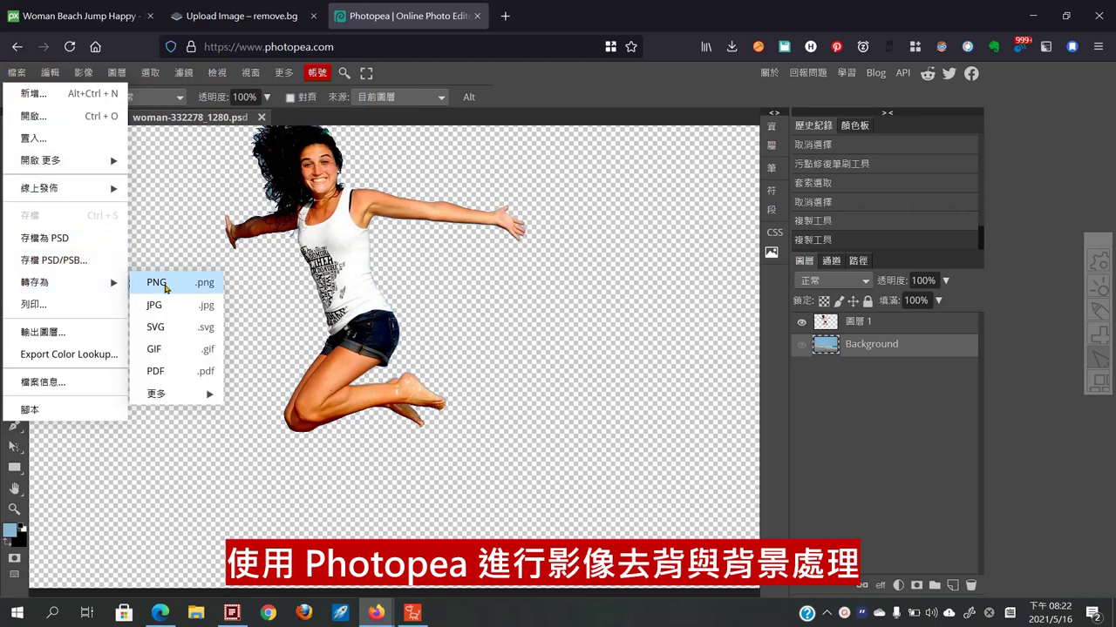
Hide the cut-out layer 圖層 1 and show only the cleaned Background layer.
click(802, 324)
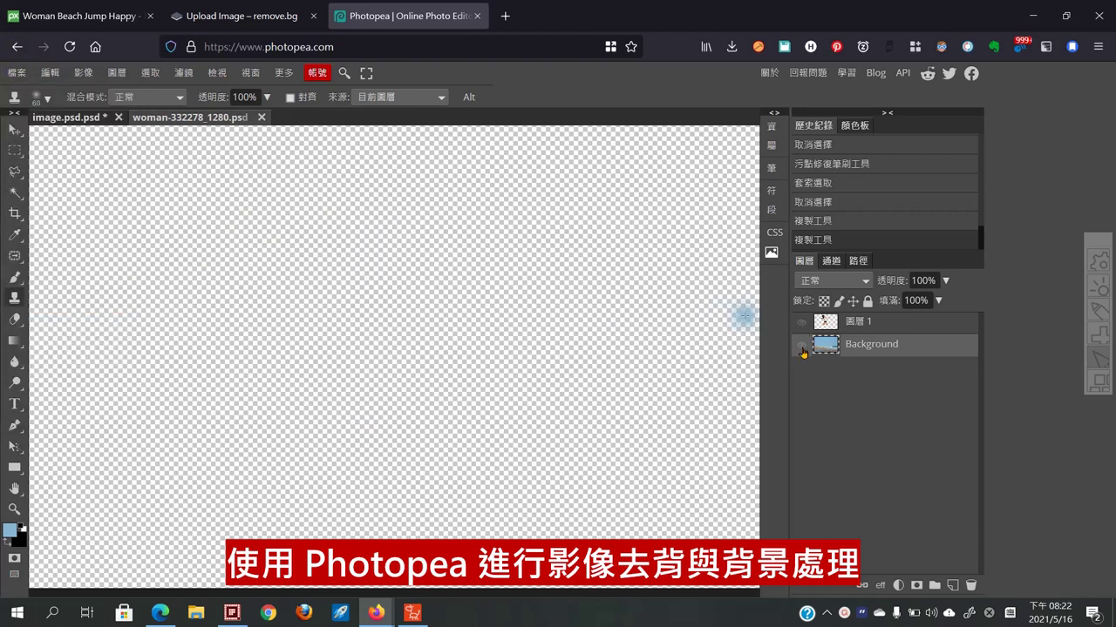
click(802, 346)
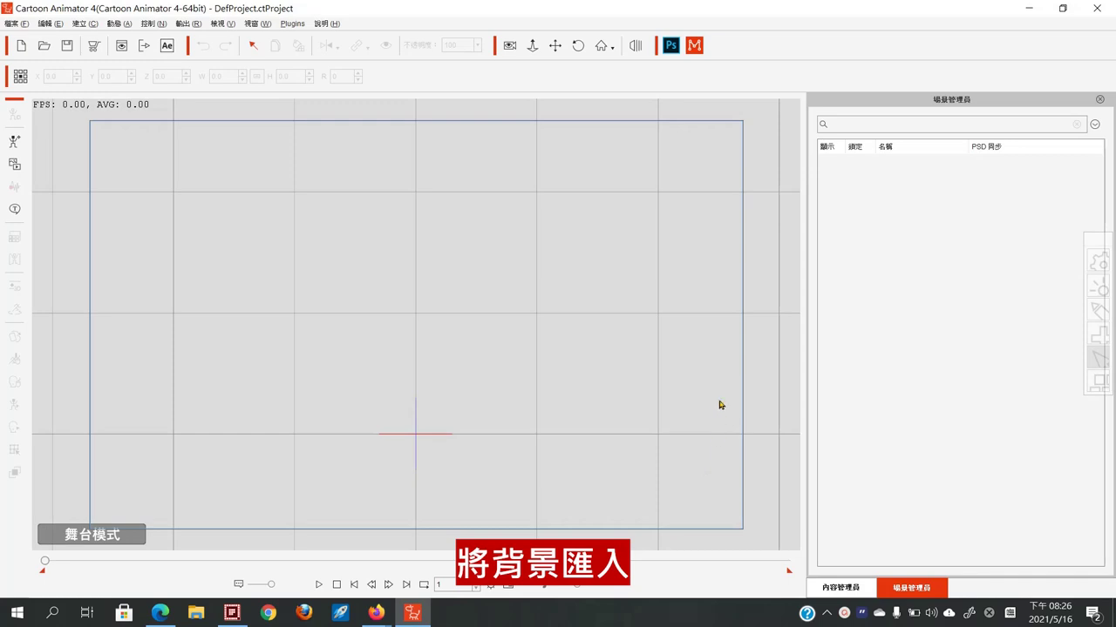
Switch to Cartoon Animator 4 and import the cleaned beach image as a background (背景).
drag(719, 404, 456, 304)
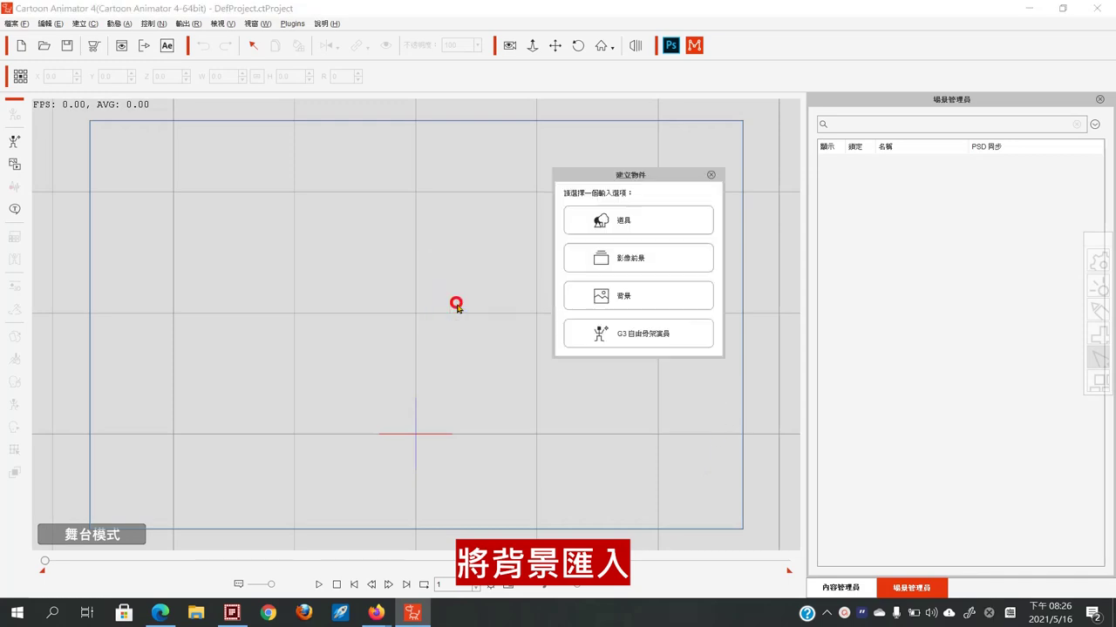
click(671, 304)
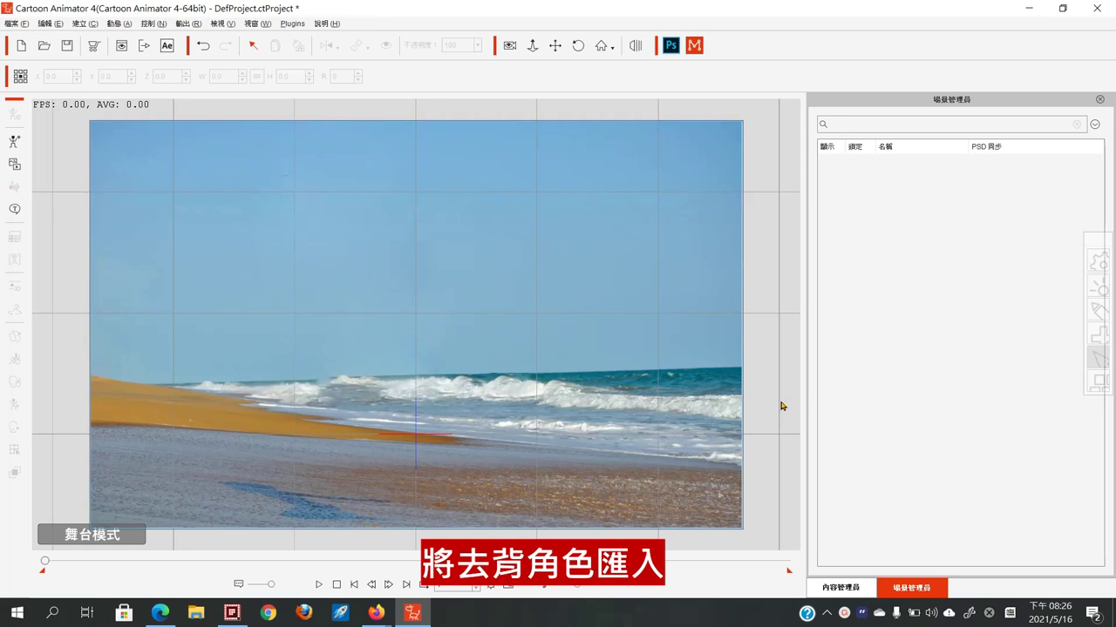
Import the woman's cut-out image as a G3 free bone actor (G3 自由骨架演員) and uncover her in the bone editor.
drag(782, 406, 499, 362)
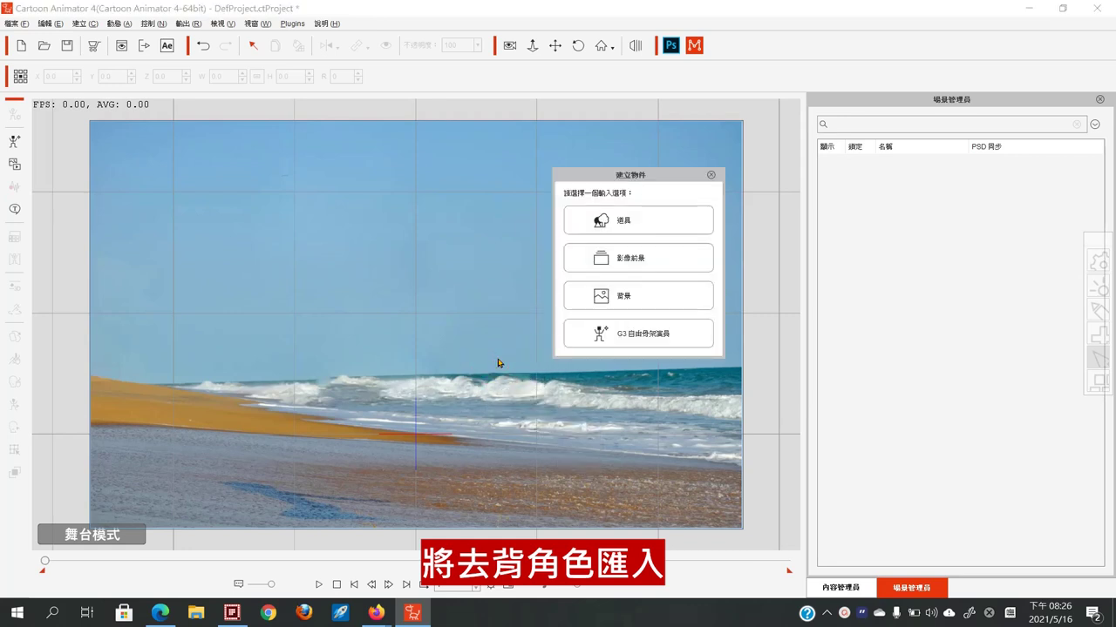
click(694, 346)
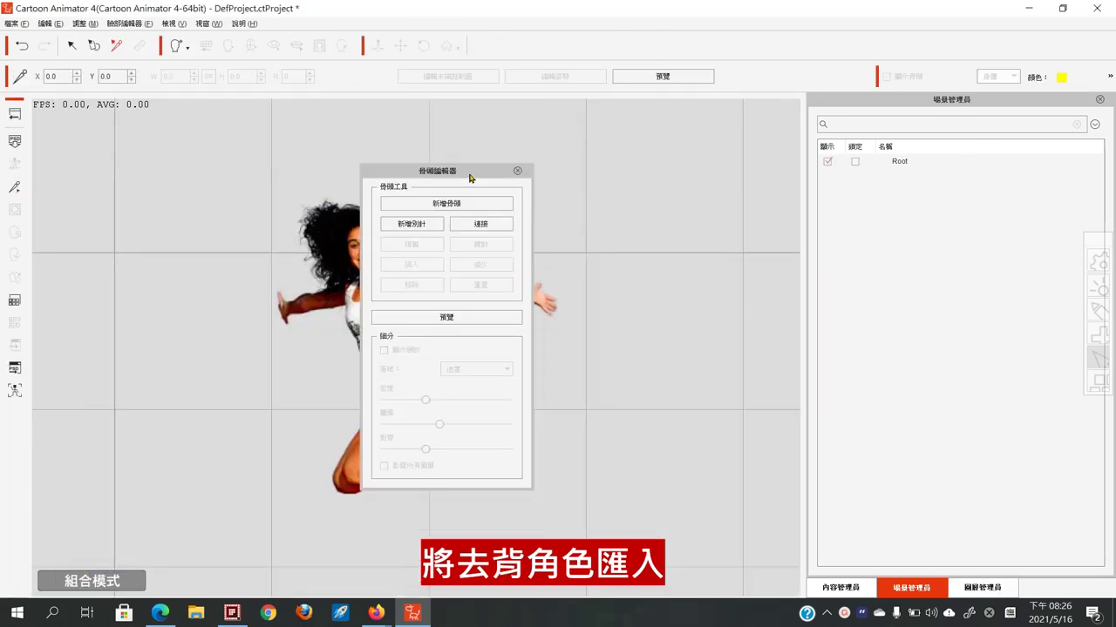
drag(469, 177, 678, 199)
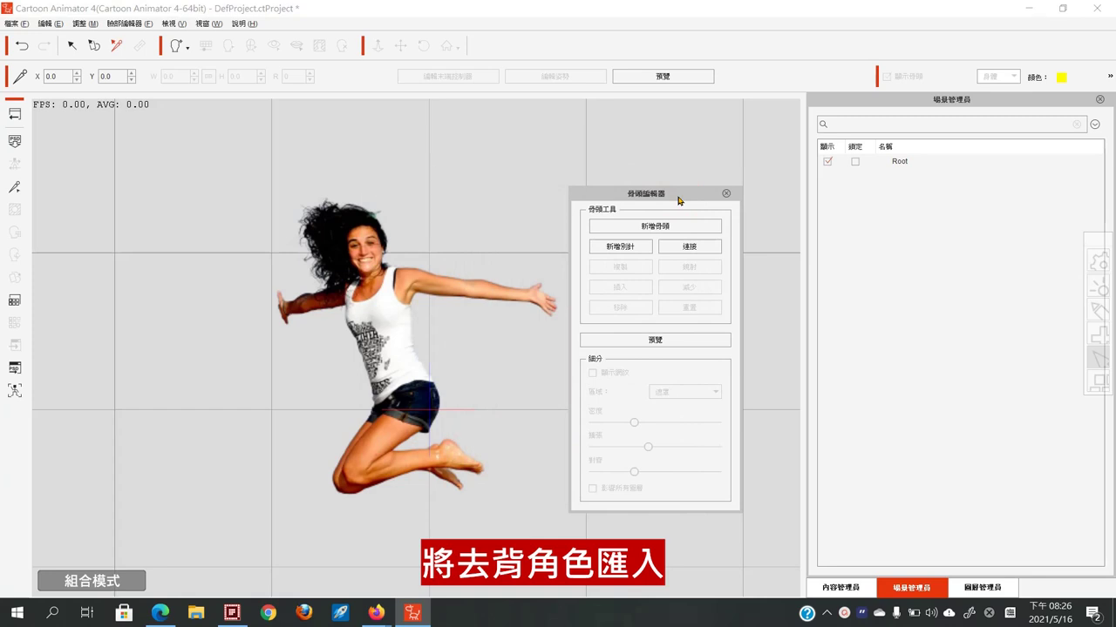
Add a bone chain from the woman's chest up through the neck to her forehead.
click(684, 226)
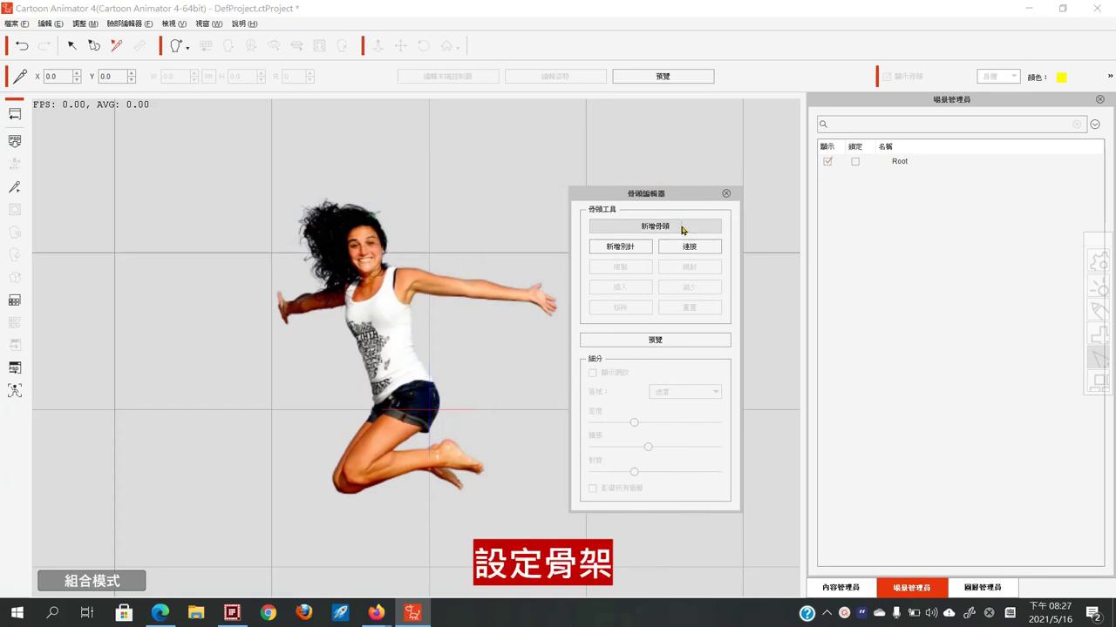
click(683, 227)
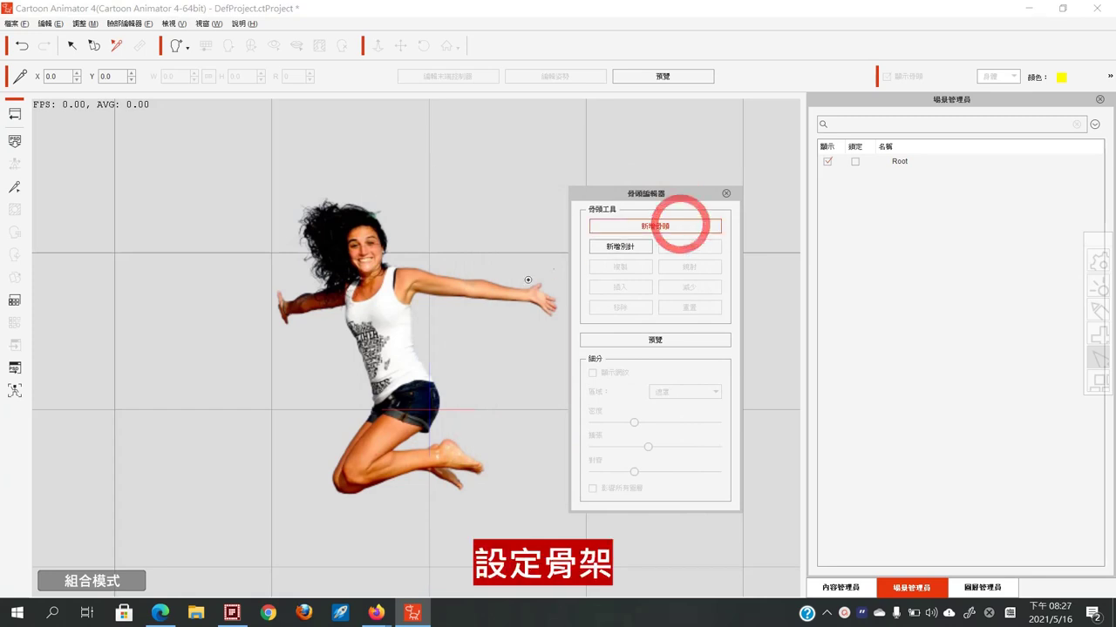
drag(370, 311, 368, 259)
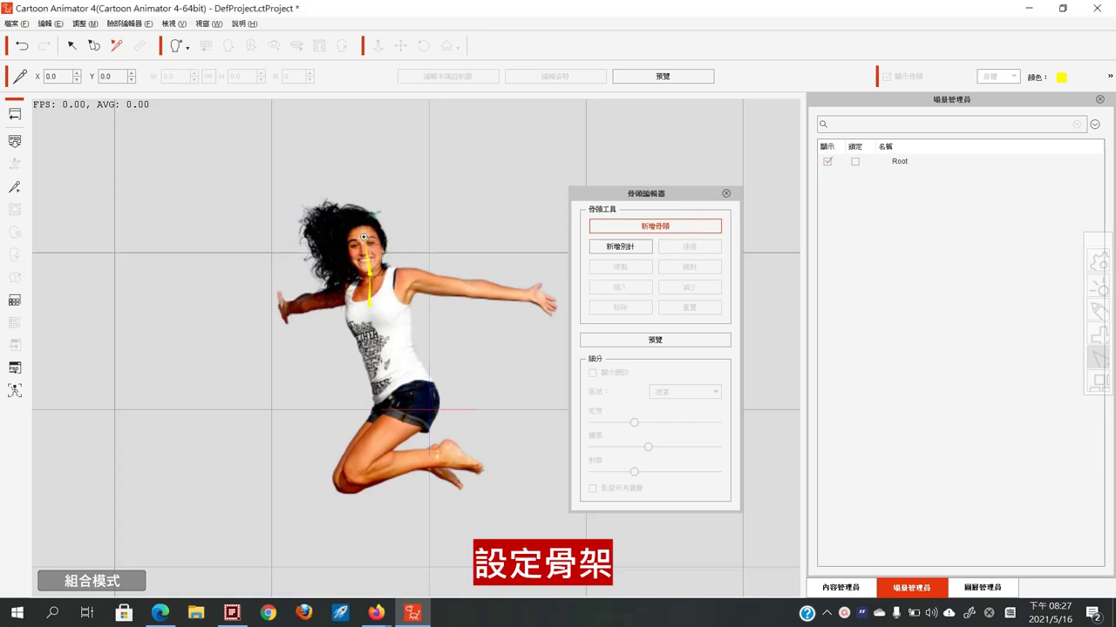
click(360, 233)
right_click(360, 233)
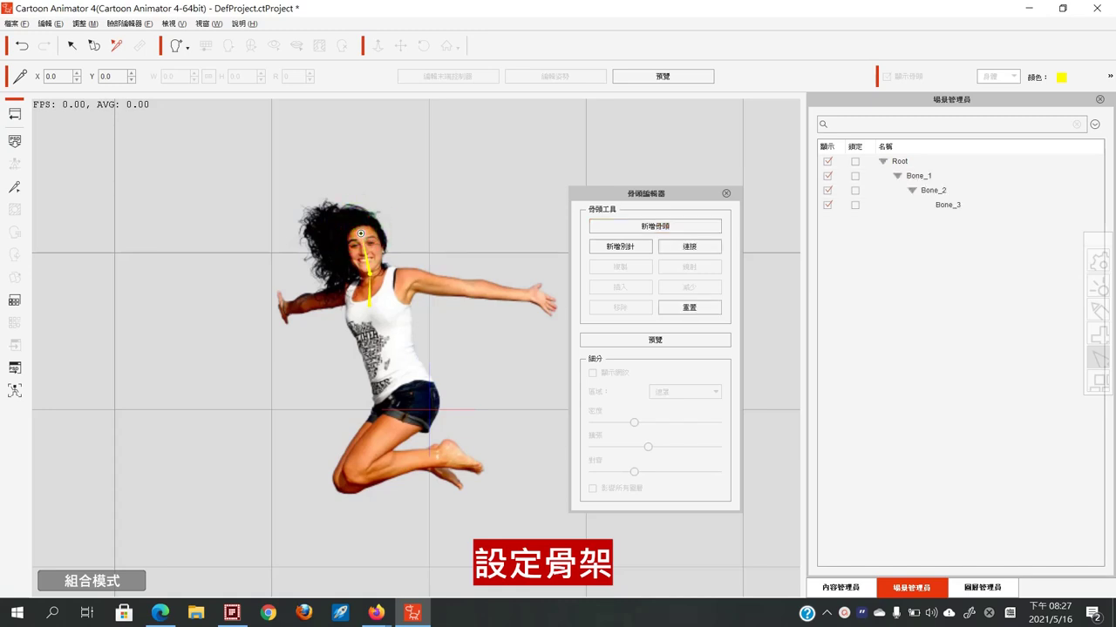
Add a bone chain from the chest joint through the shoulder, elbow and wrist of the long outstretched arm.
click(652, 226)
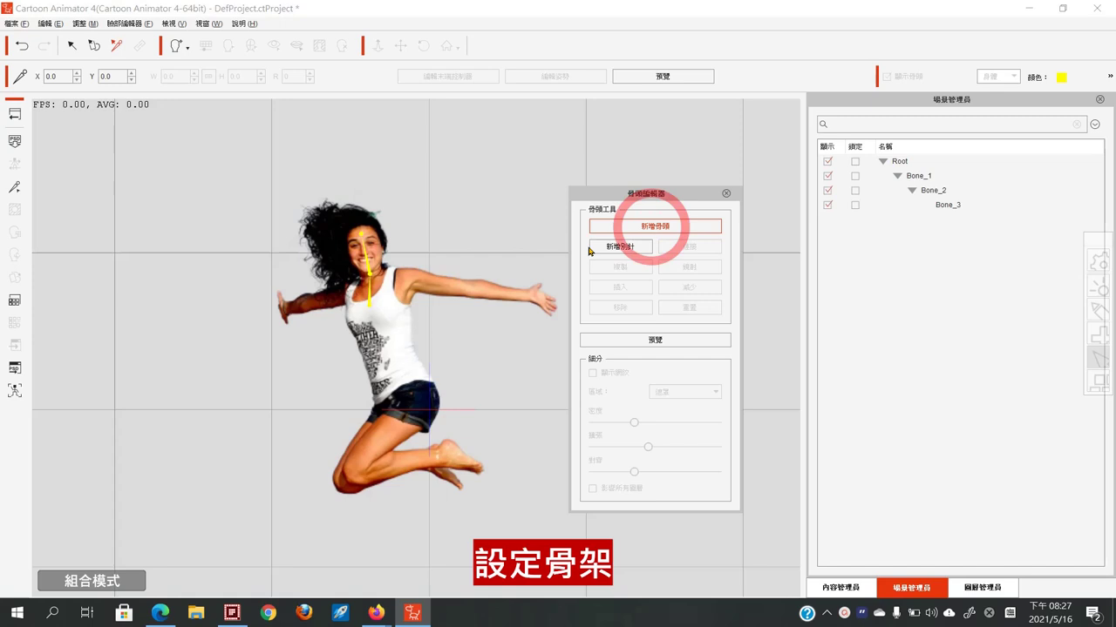
click(368, 305)
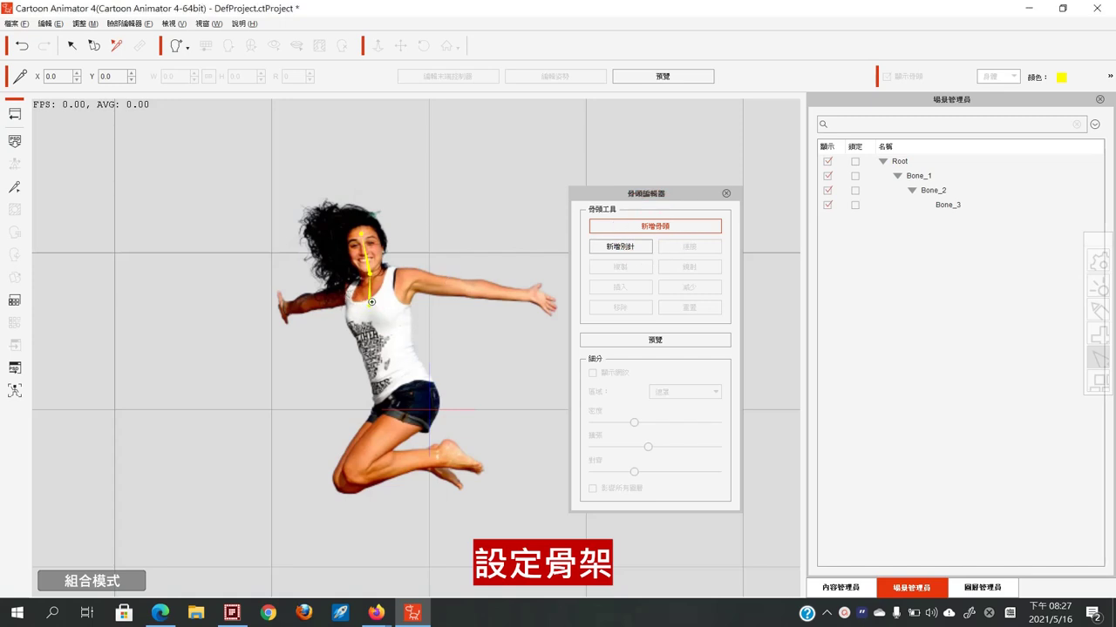
click(410, 277)
click(473, 286)
click(530, 296)
right_click(549, 304)
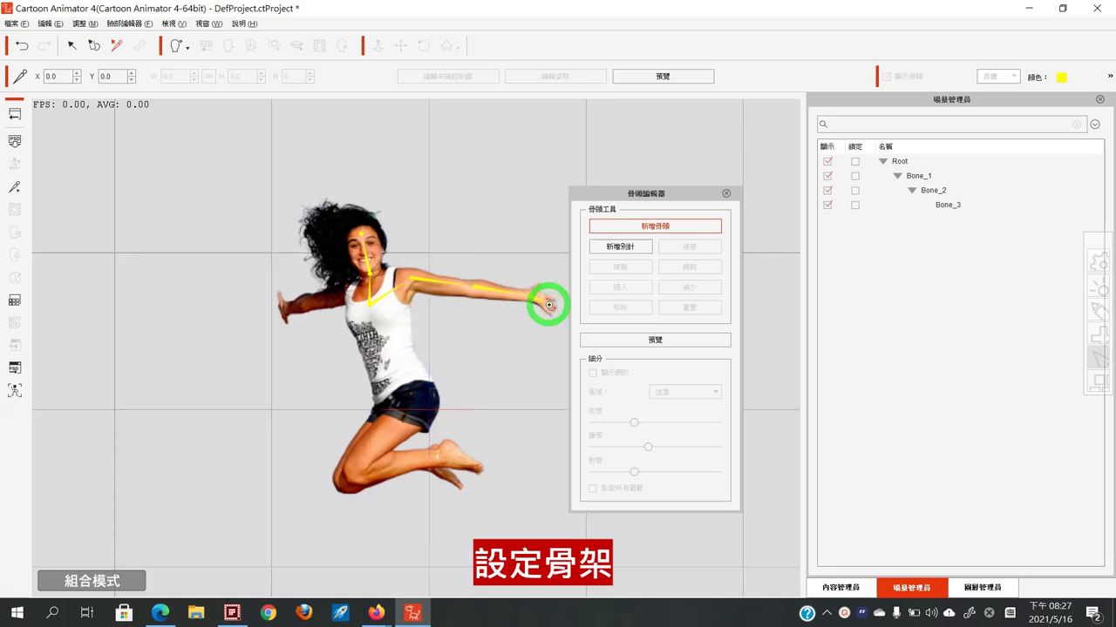
Add a bone chain from the chest joint along the shorter arm on the hair side to its hand.
click(652, 227)
click(370, 301)
click(350, 292)
click(281, 307)
right_click(277, 307)
Add a bone chain from the chest joint down the torso, through the hip and knee, to the ankle and toes.
click(651, 226)
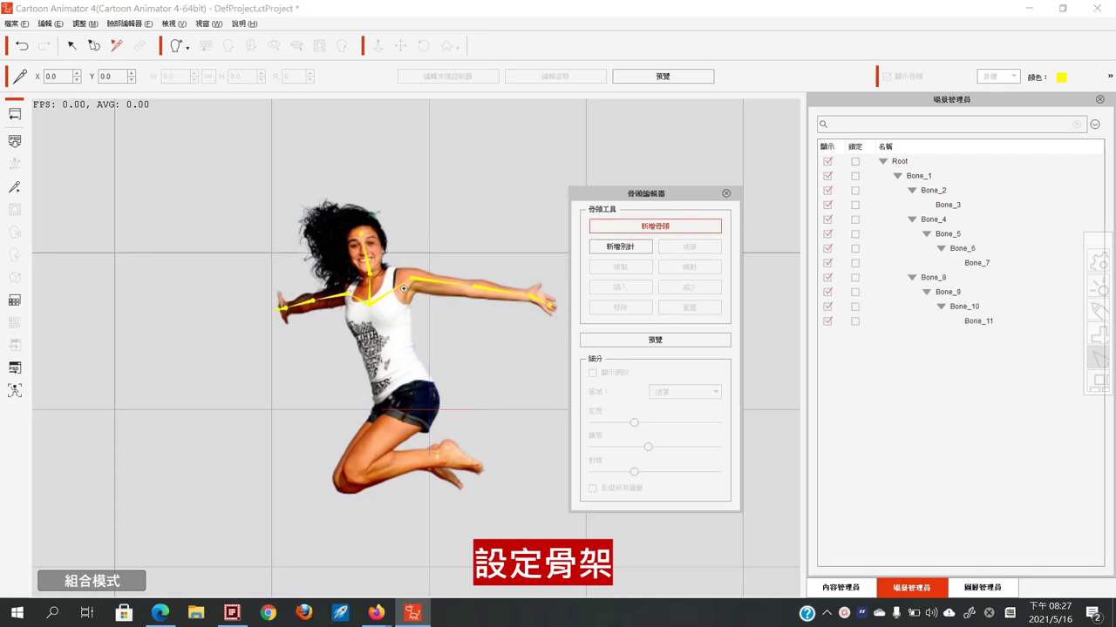
click(370, 301)
click(386, 382)
click(419, 403)
click(354, 467)
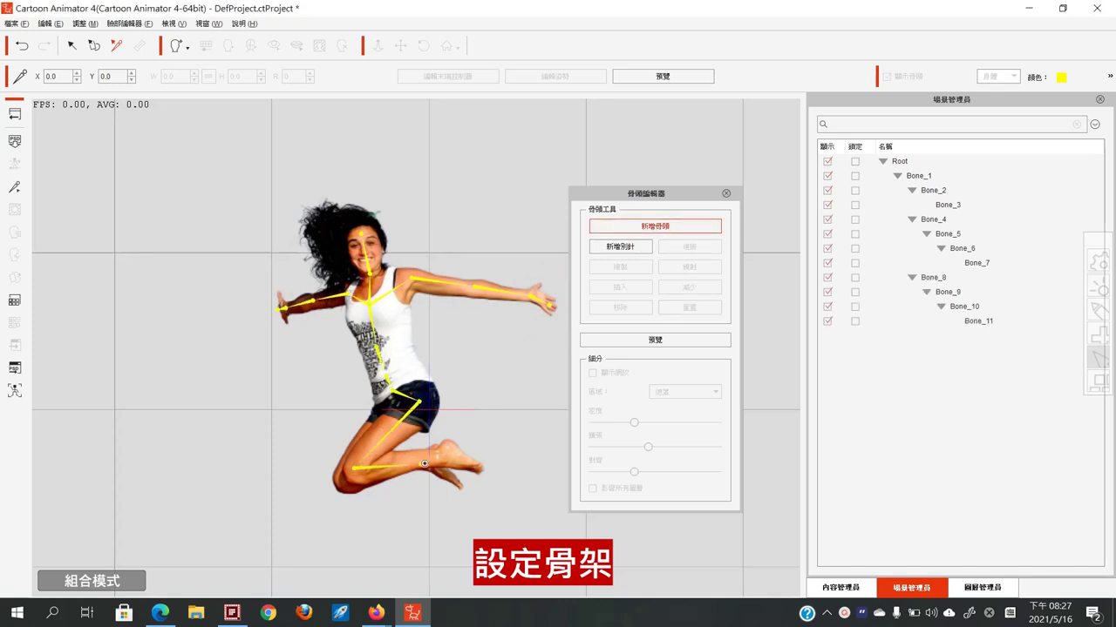
click(447, 457)
click(482, 471)
right_click(484, 469)
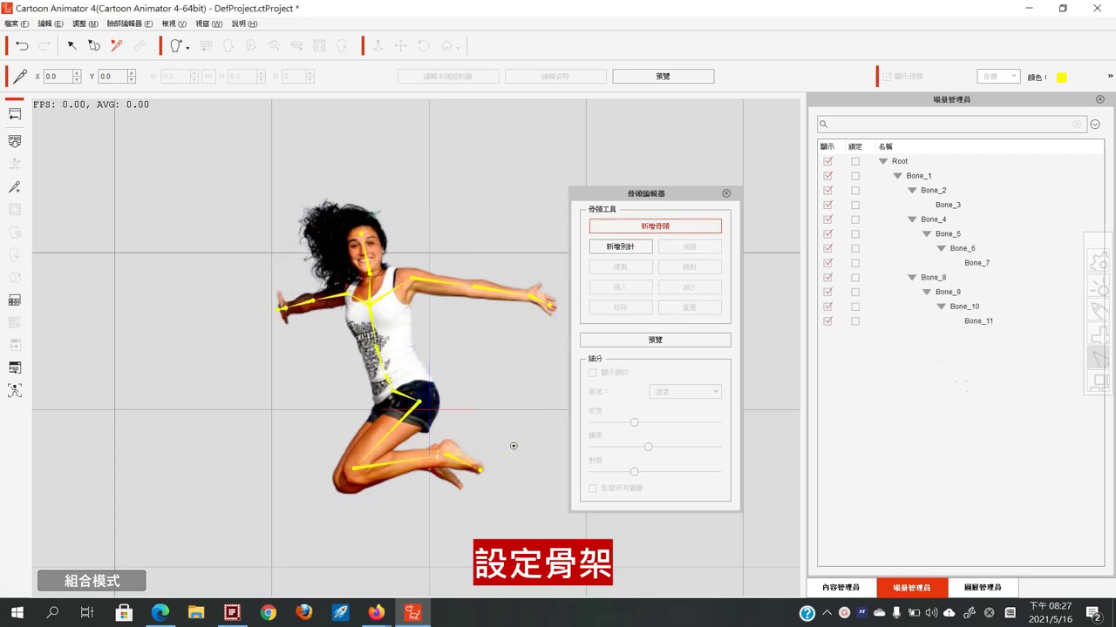
Preview the skeleton by posing the leg and arm bones, and exit the preview.
click(660, 339)
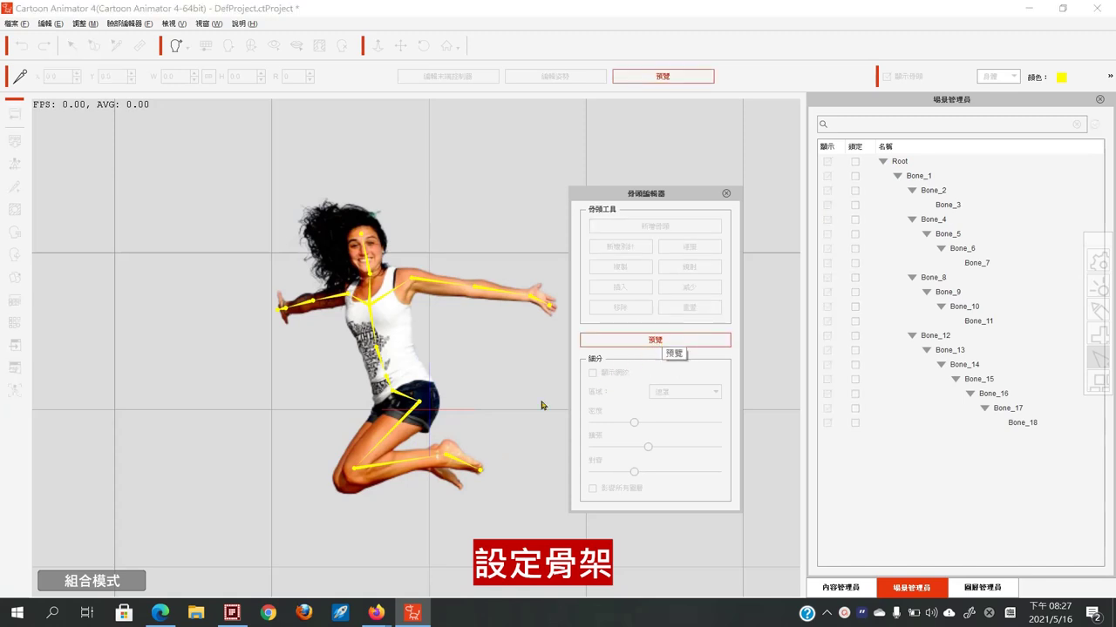
click(447, 457)
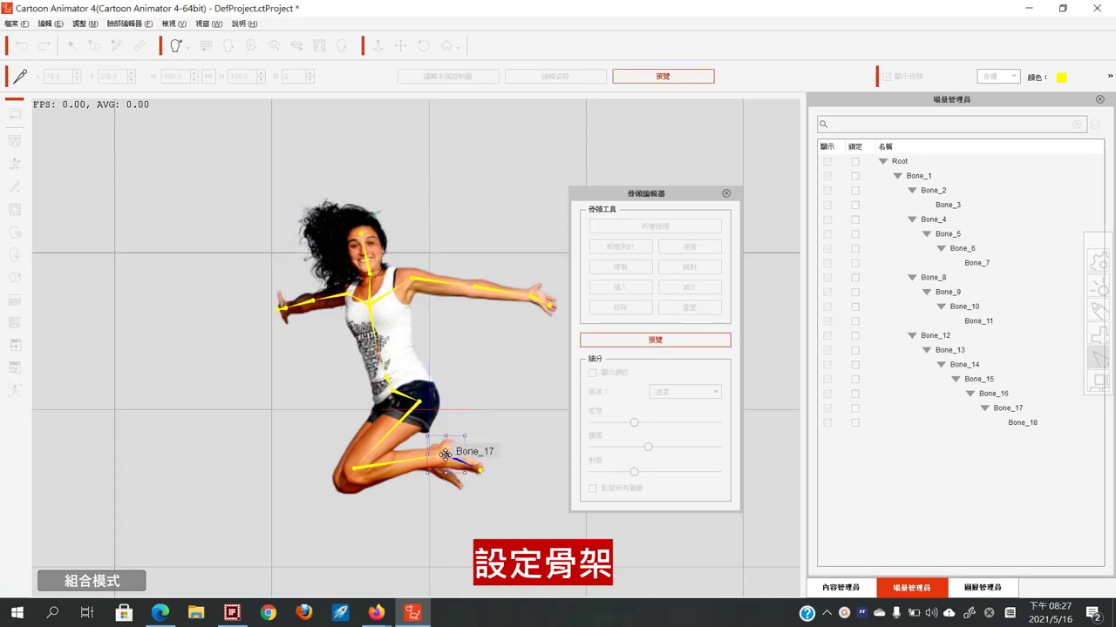
drag(445, 454, 441, 450)
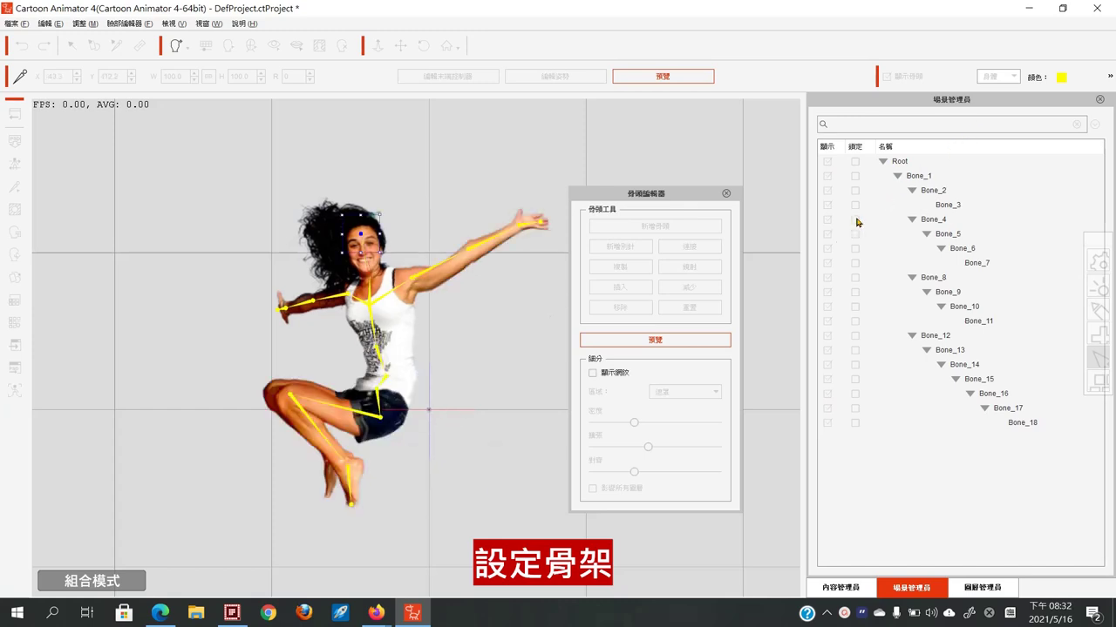
click(684, 340)
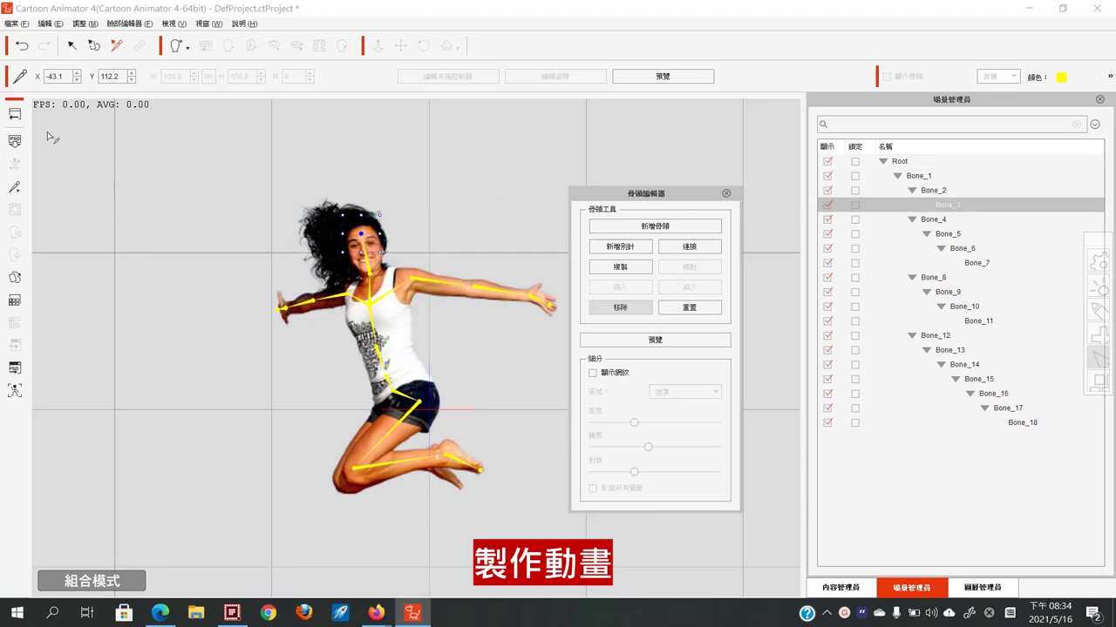
Return to the stage and move the woman higher above the beach, toward the scene's centre.
click(16, 116)
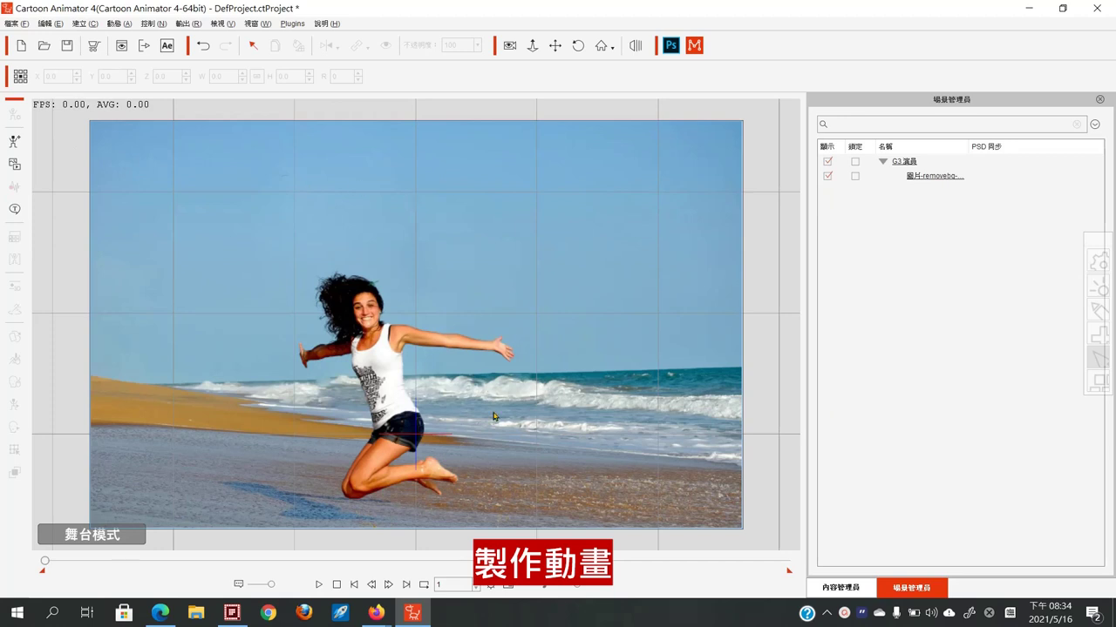
drag(380, 377, 416, 325)
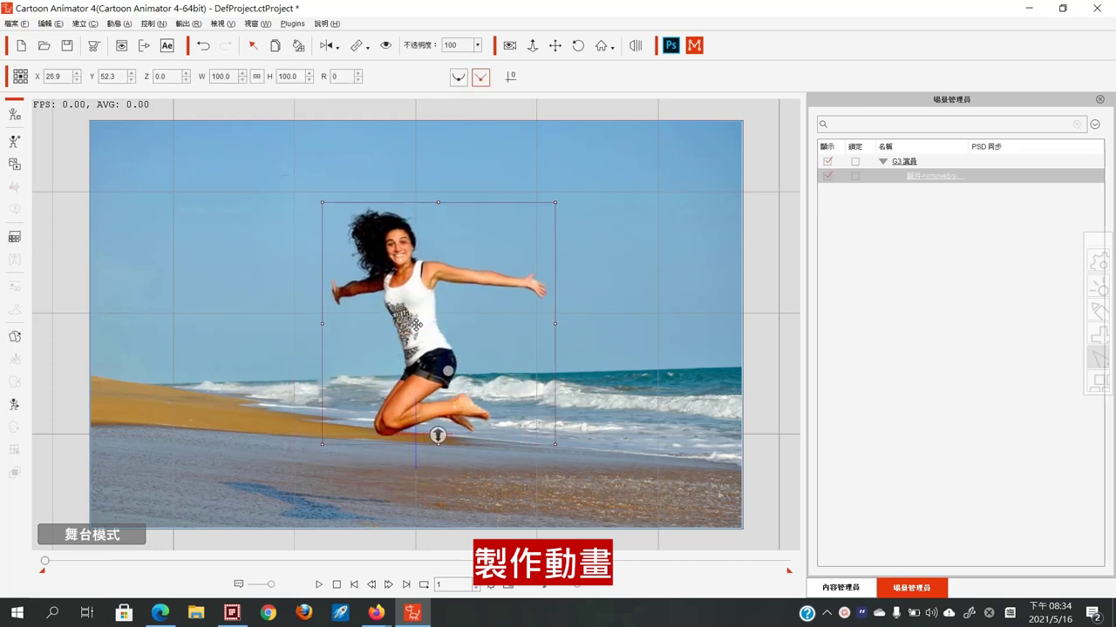
Open the 2D motion key editor for the woman and select the shoulder bone Bone_4.
click(13, 405)
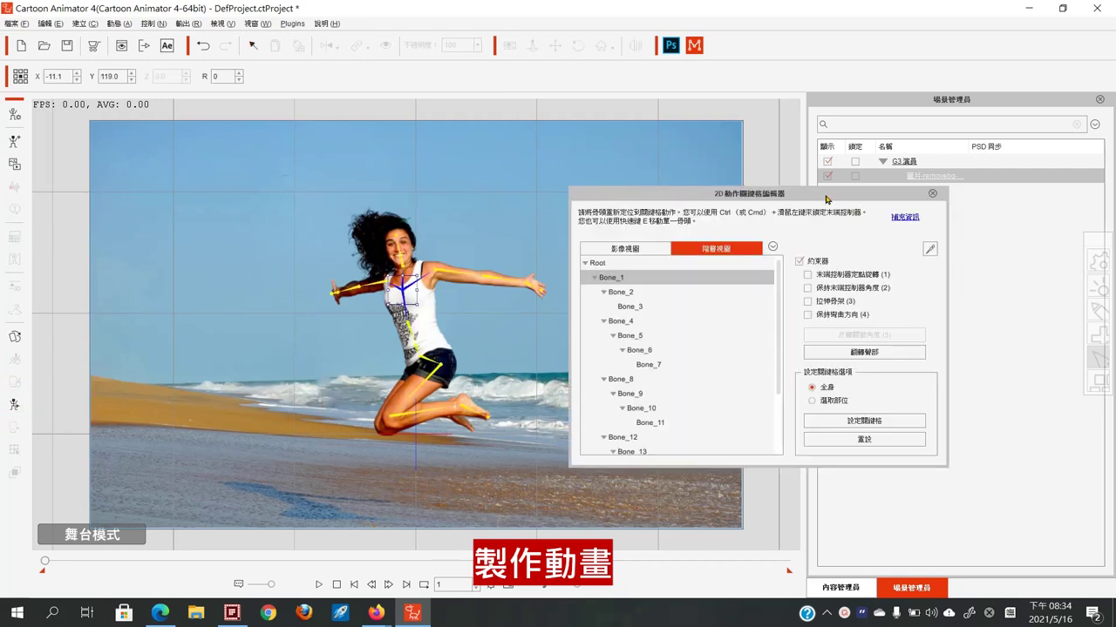
drag(826, 199, 800, 164)
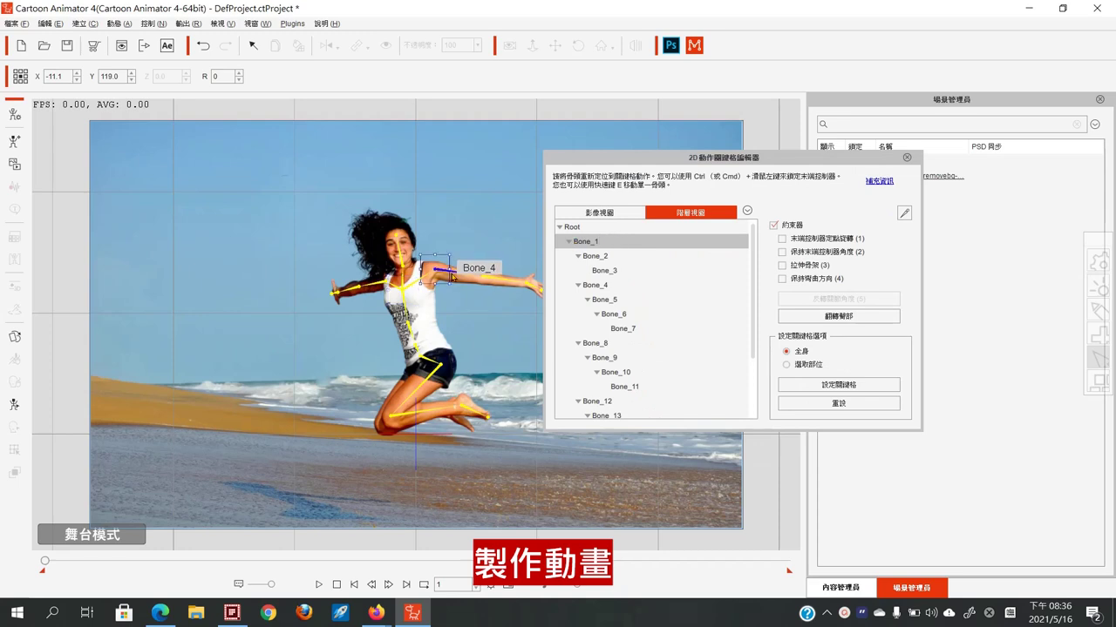
click(452, 277)
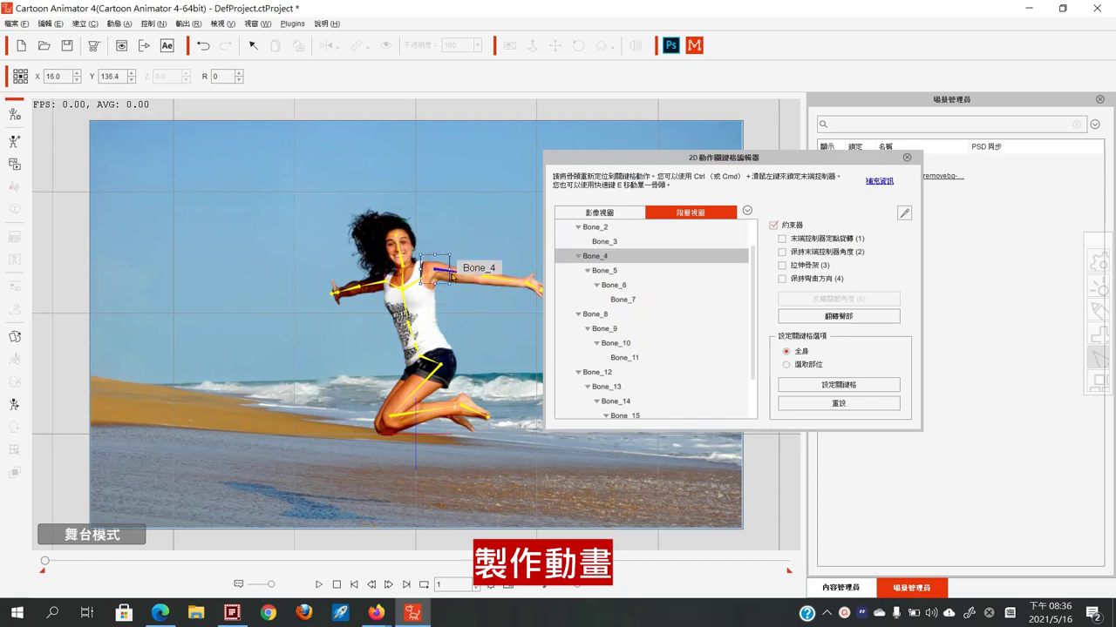
Show the 動作 track in the timeline and, at frame 20, rotate Bone_4 to 301 to raise the outstretched arm.
click(509, 586)
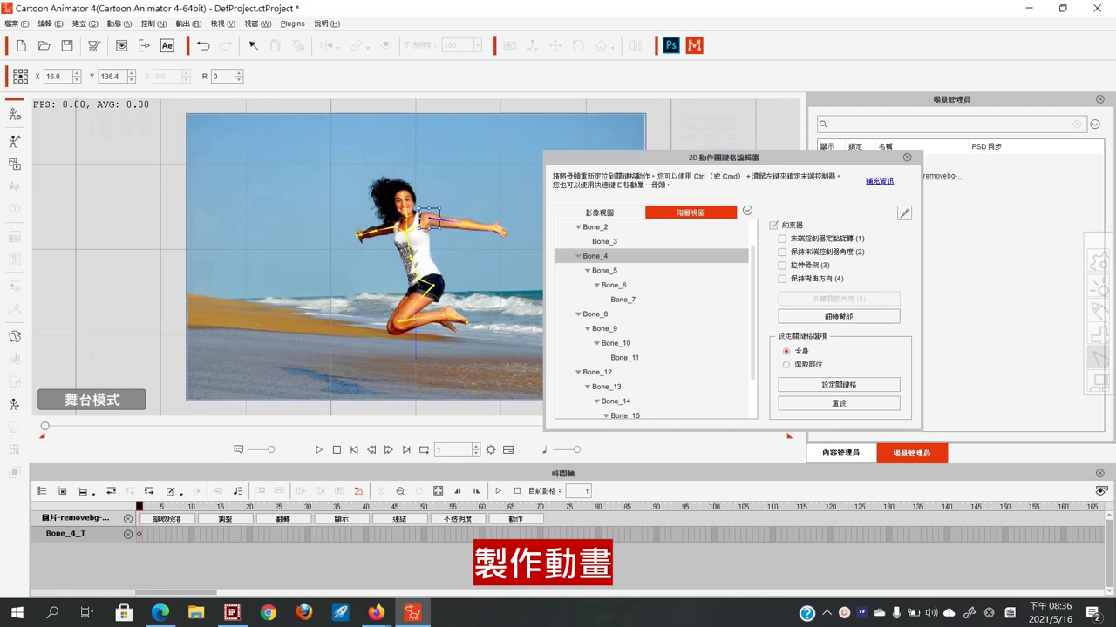
click(517, 519)
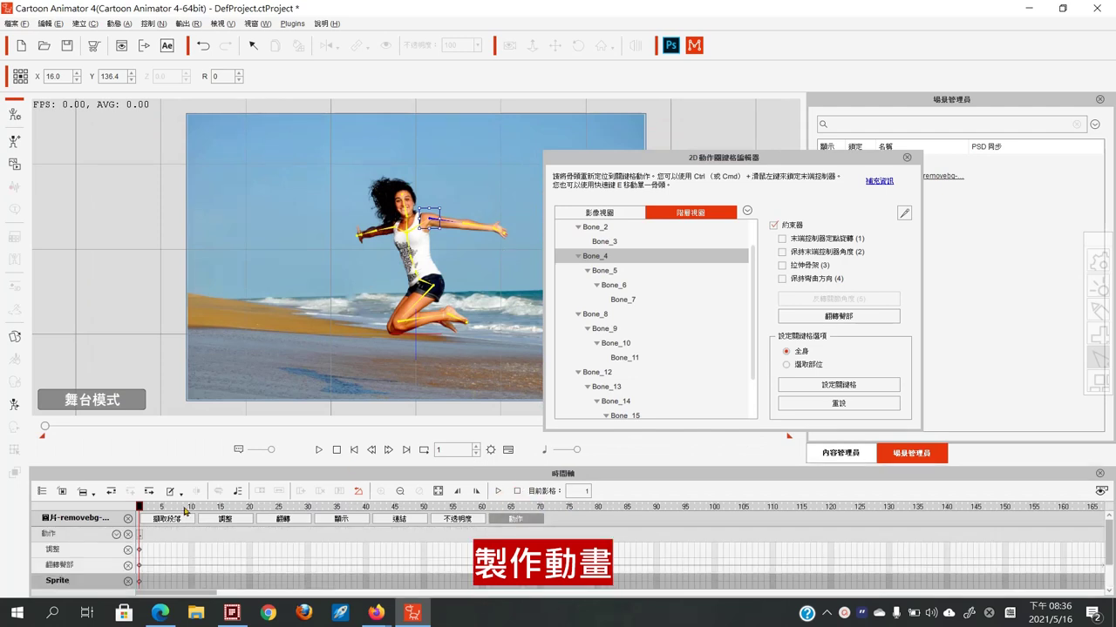
drag(140, 507, 249, 508)
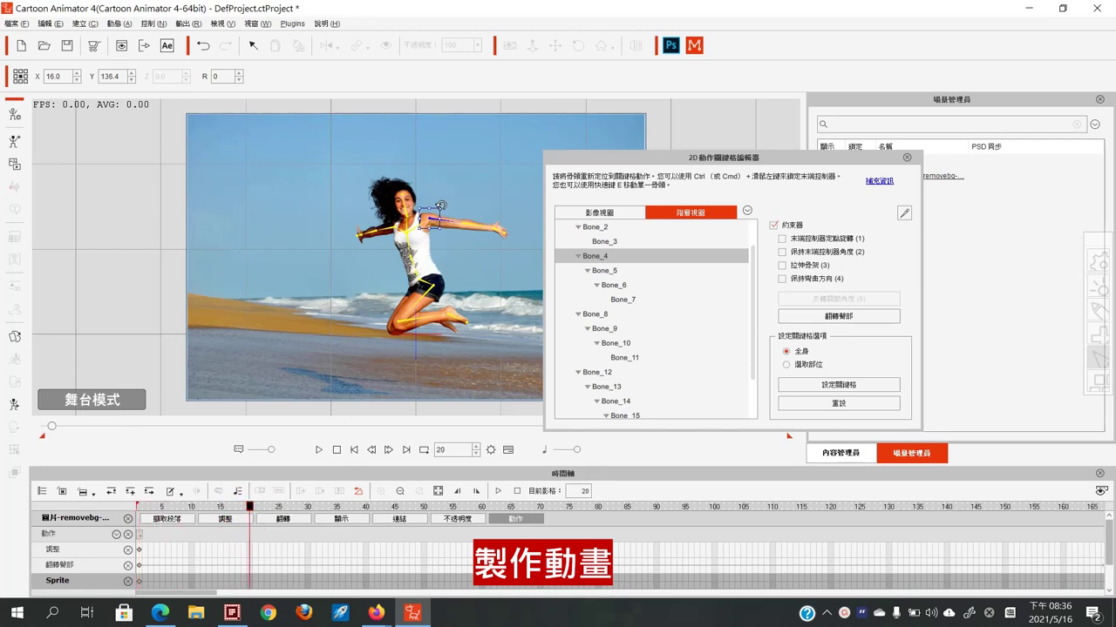
drag(441, 203, 402, 147)
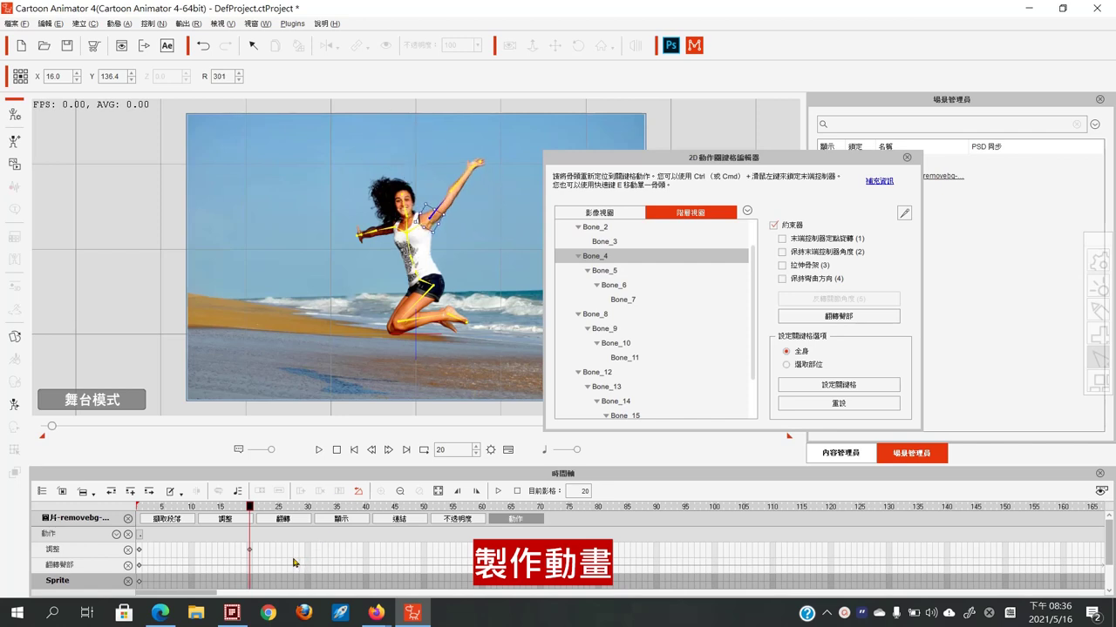
click(143, 510)
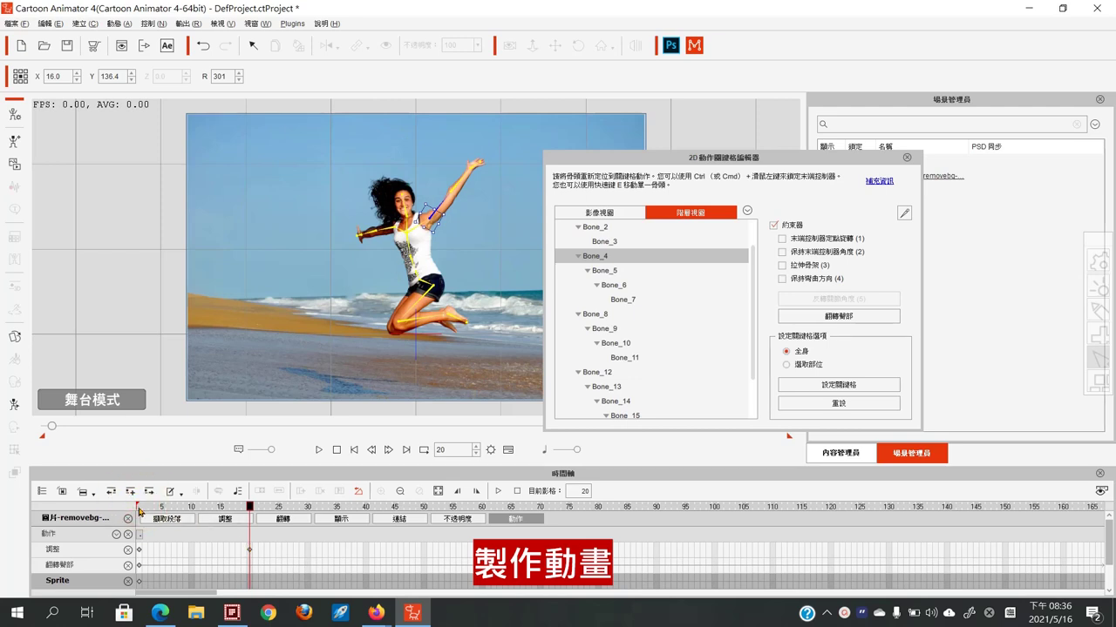
click(146, 509)
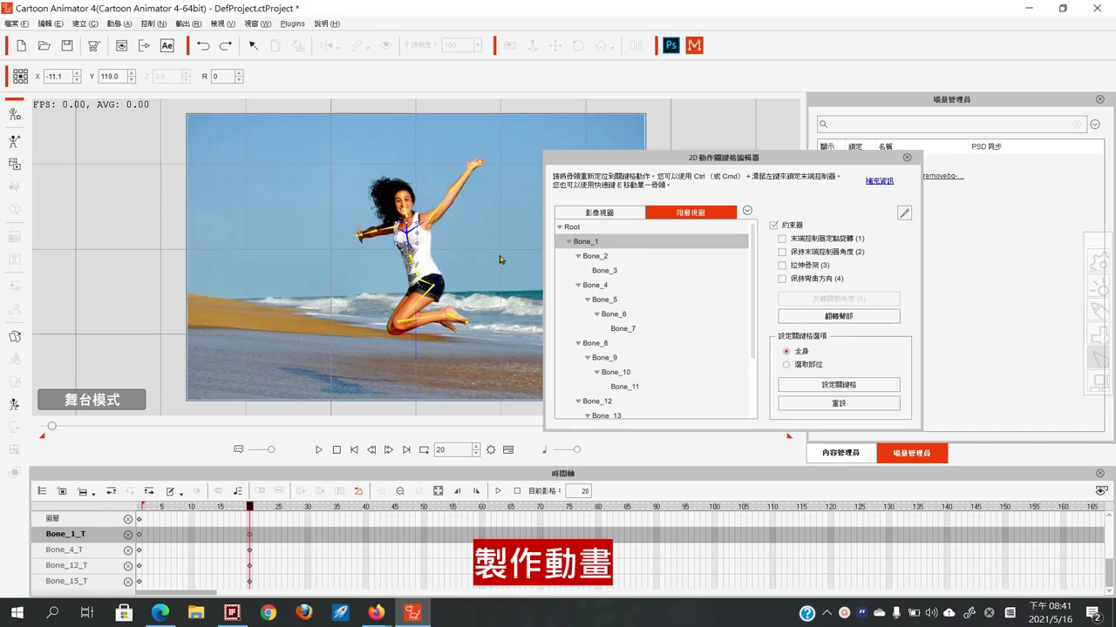
At frame 20, raise the body with Bone_1, rotate Bone_15 to about 273 to swing the leg, and scrub the animation.
drag(407, 231, 405, 197)
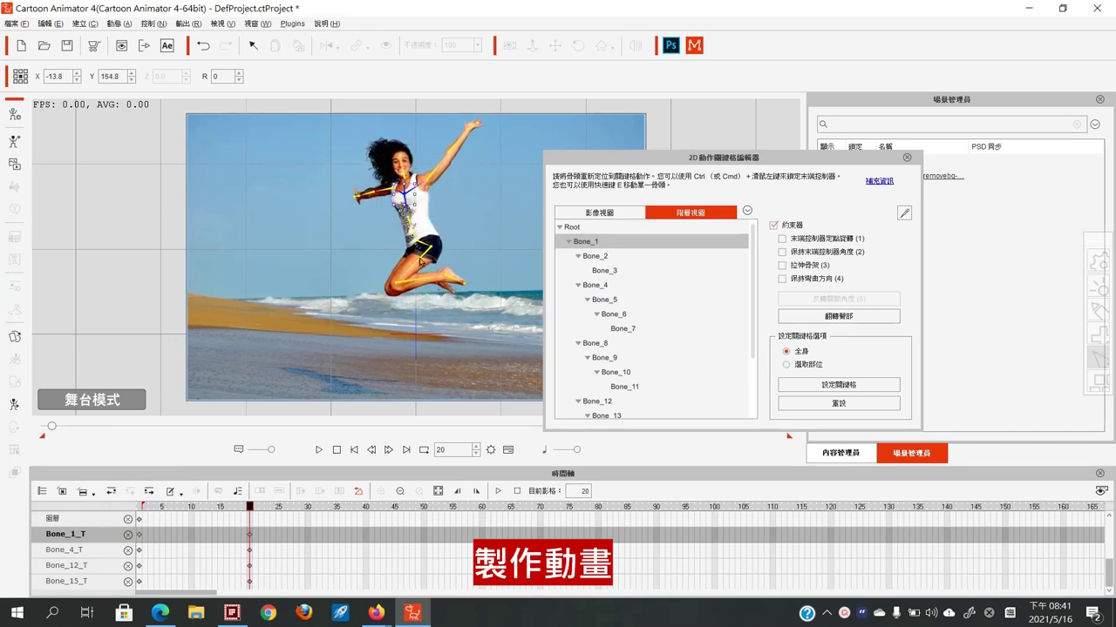
click(421, 261)
drag(417, 262, 450, 262)
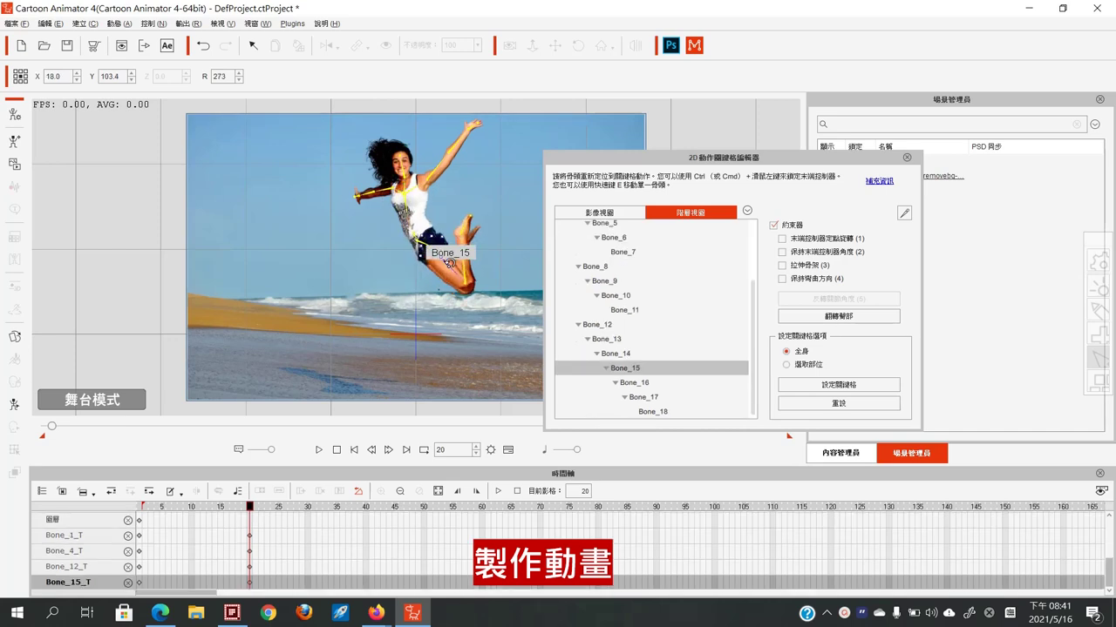
click(141, 508)
mouse_move(140, 513)
mouse_down()
mouse_move(248, 494)
mouse_move(149, 503)
mouse_up()
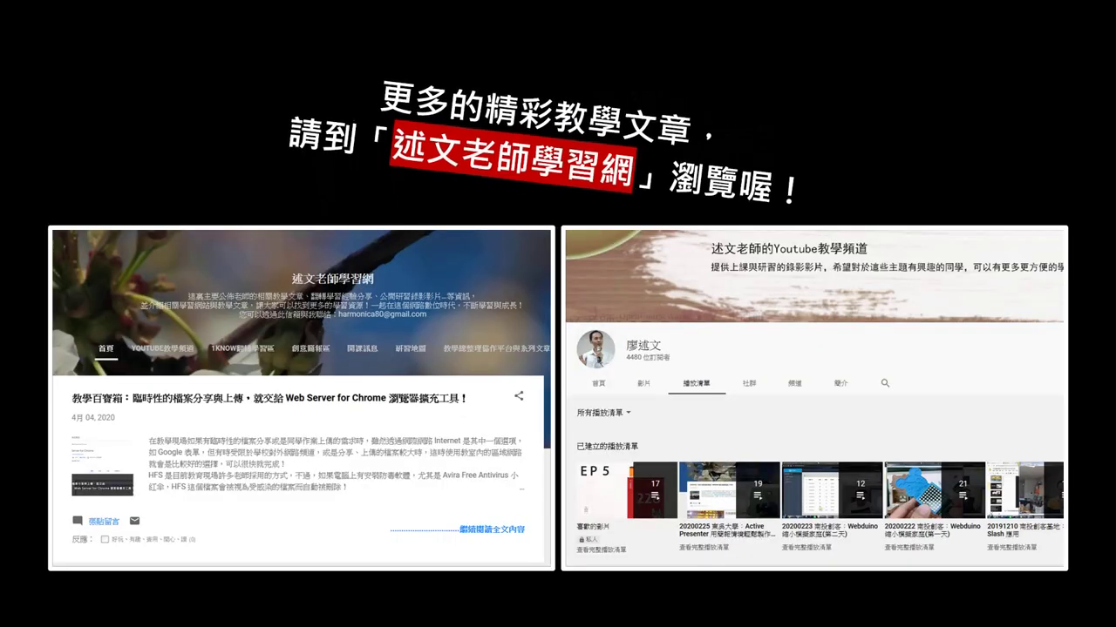